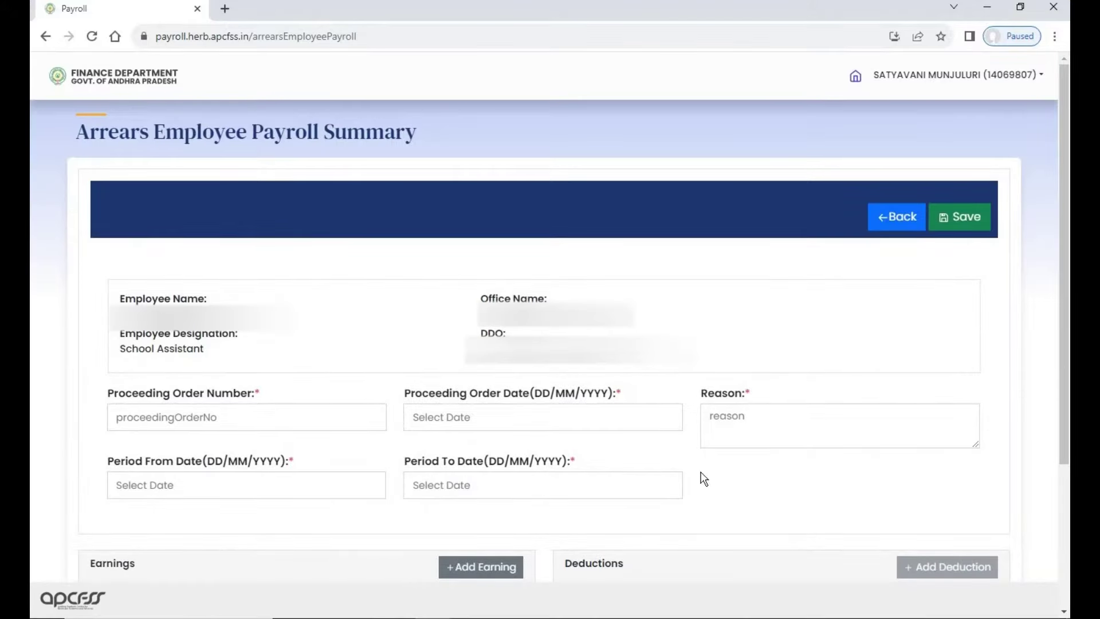
Enter 01-11/2023-24 in the Proceeding Order Number field of the arrears form
scroll(704, 479, "down", 2)
scroll(703, 479, "up", 1)
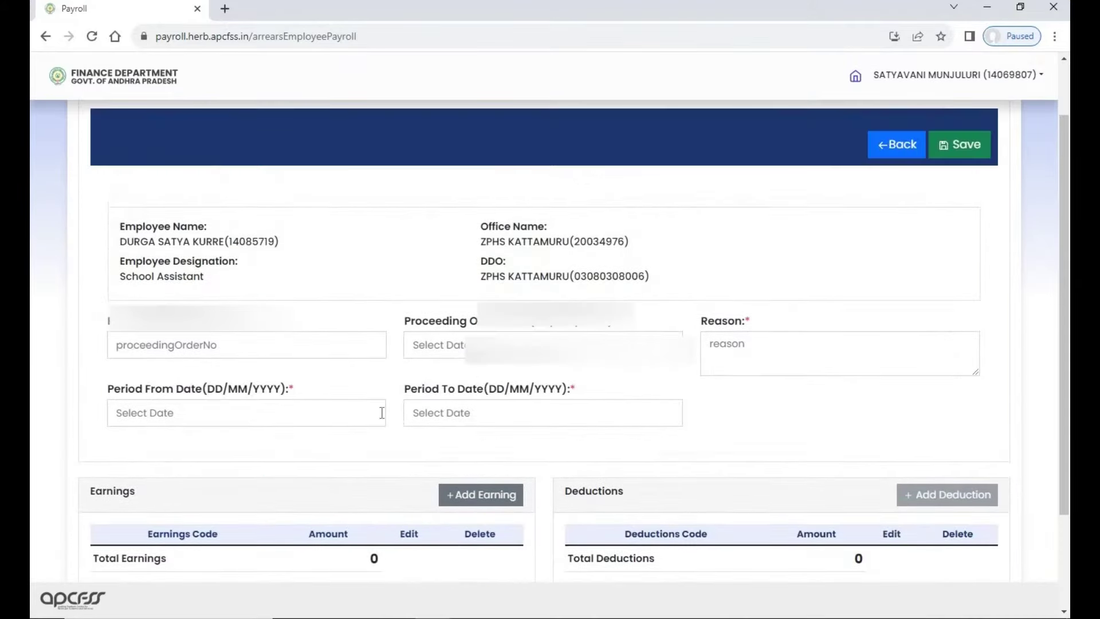
left_click(197, 347)
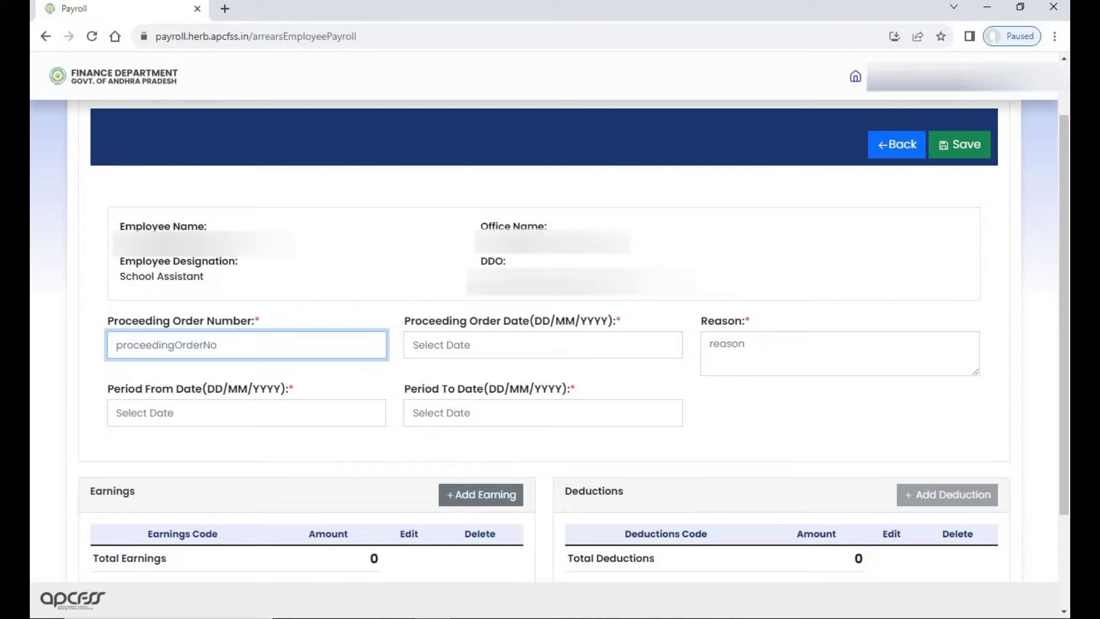
left_click(160, 345)
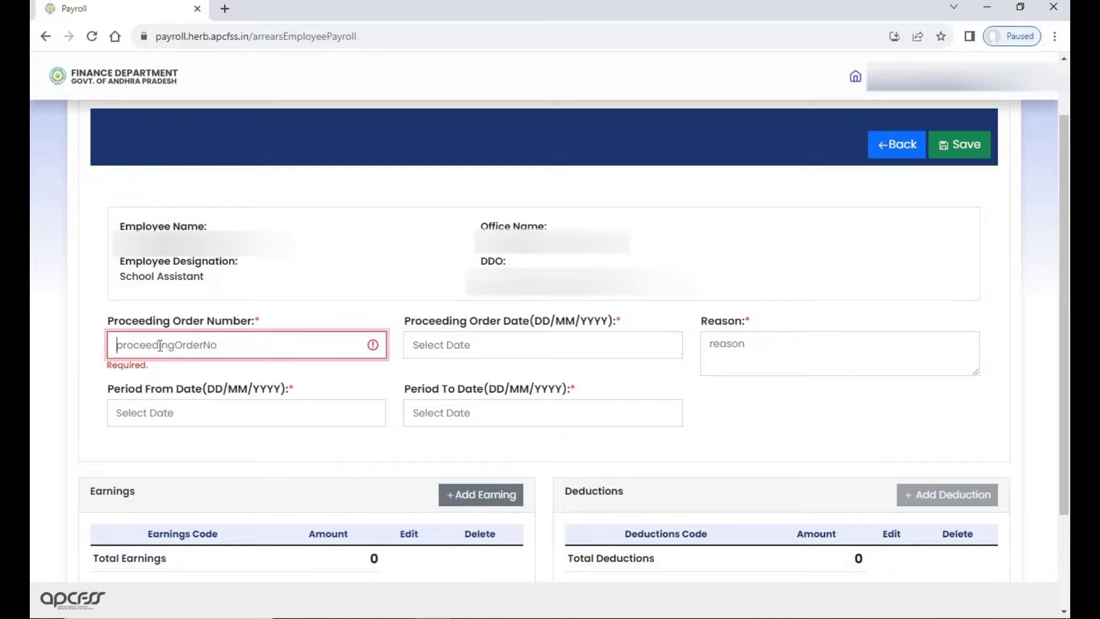
type("01-1")
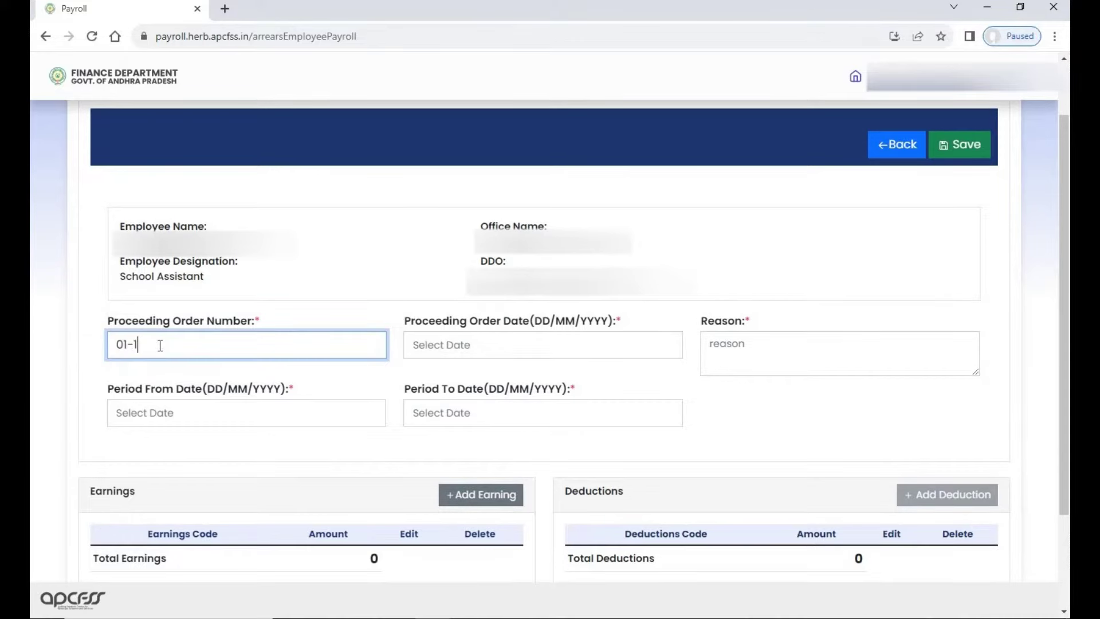
type("1/2023-24")
Set the proceeding order date to 11/07/2023
key("Tab")
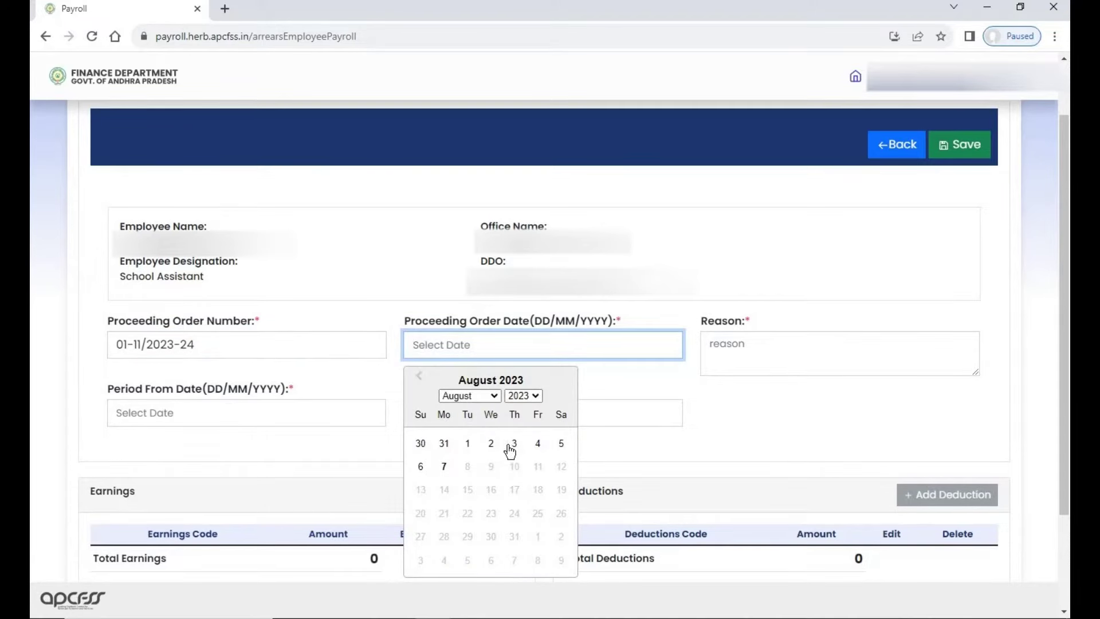
left_click(496, 402)
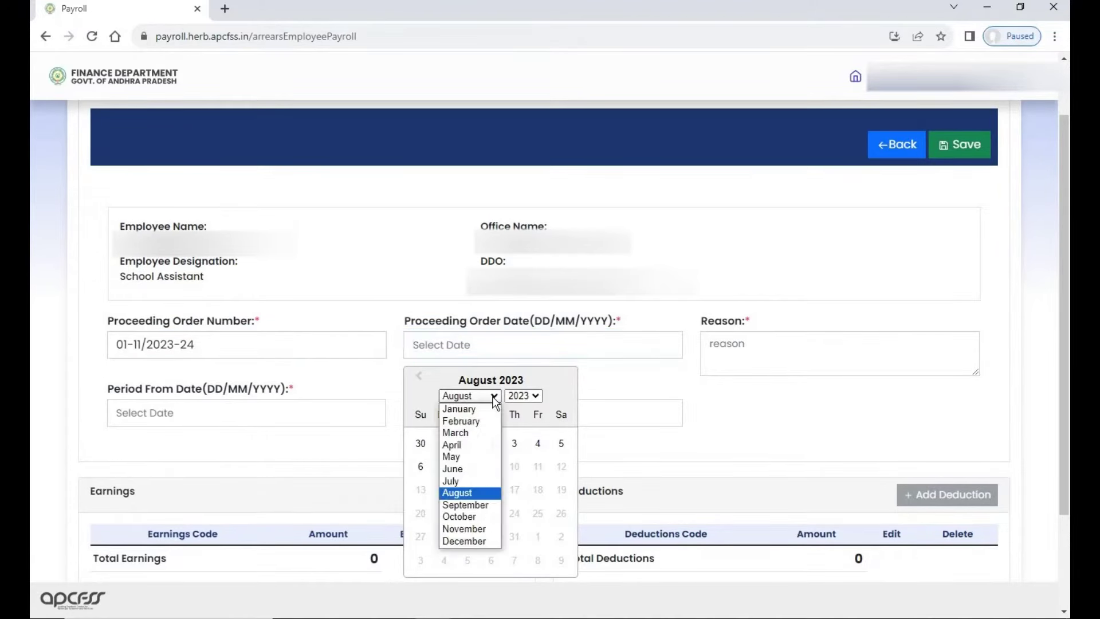
left_click(456, 481)
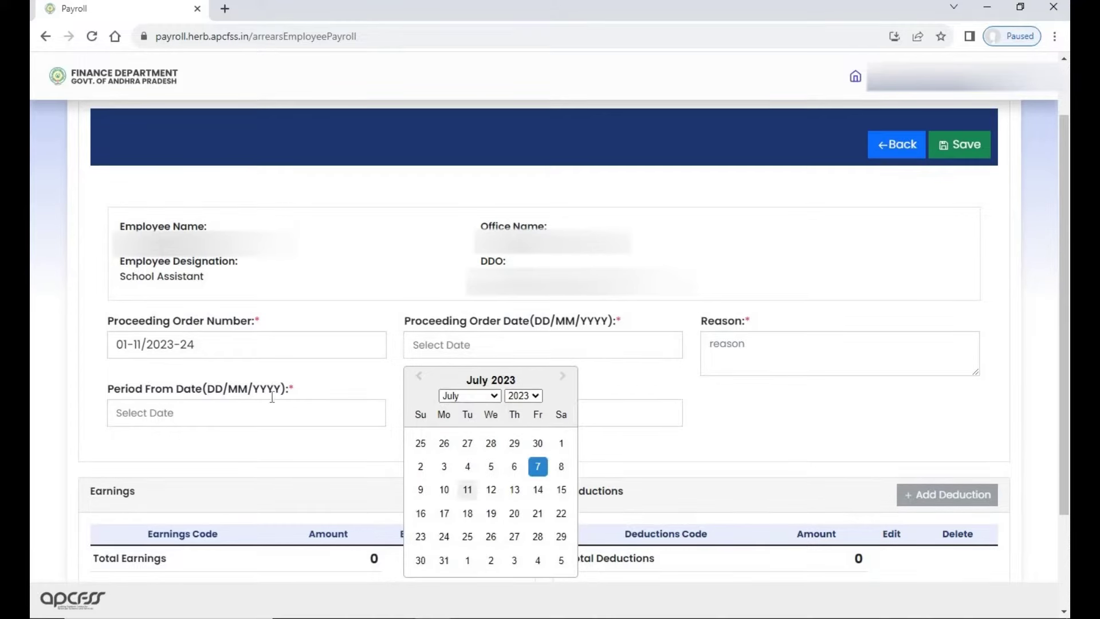
left_click(468, 490)
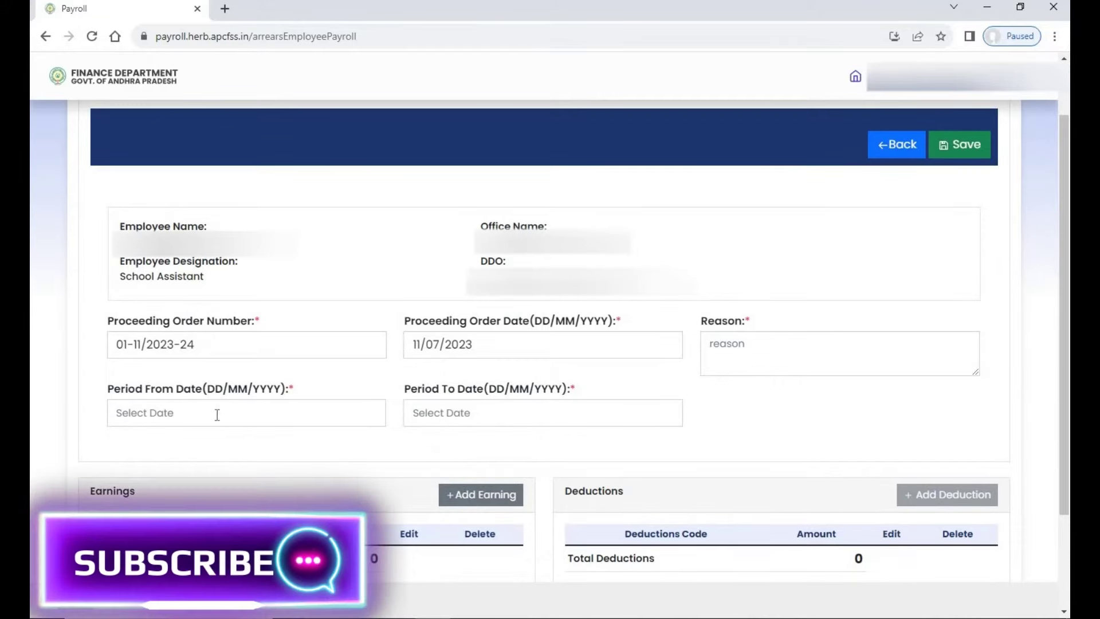
Set the arrears period from 01/06/2023 to 31/07/2023
left_click(186, 412)
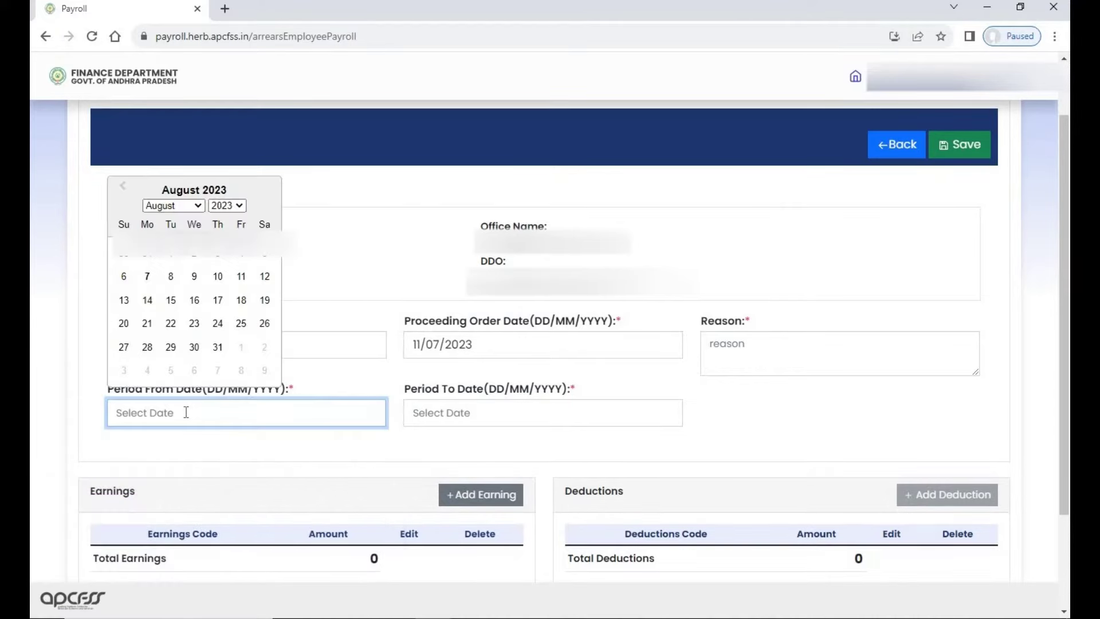
left_click(199, 205)
left_click(165, 279)
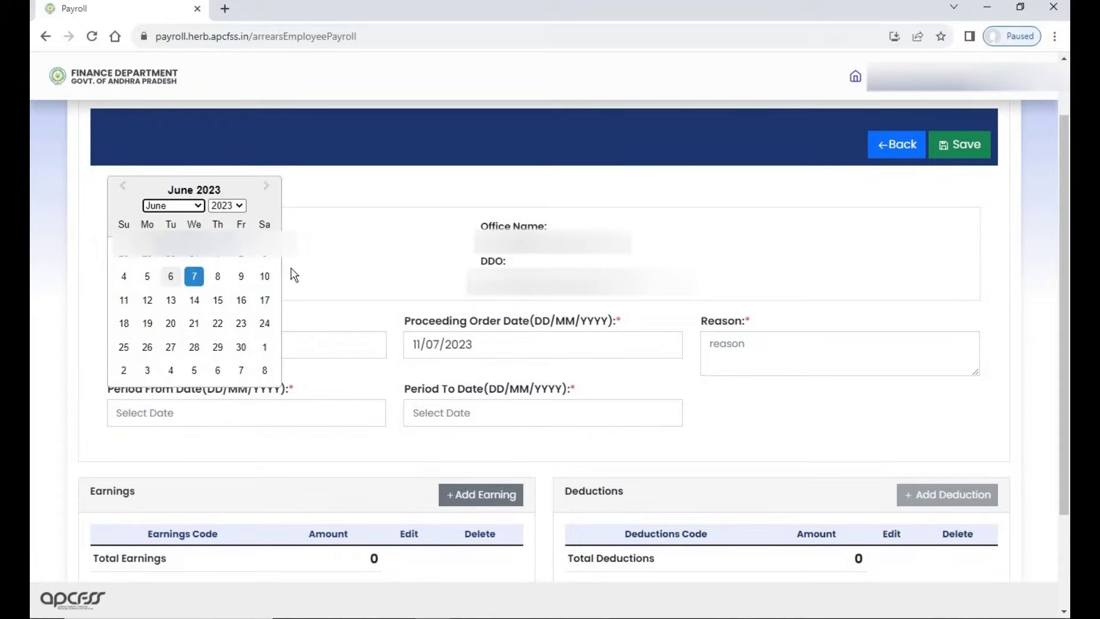
left_click(221, 259)
left_click(483, 406)
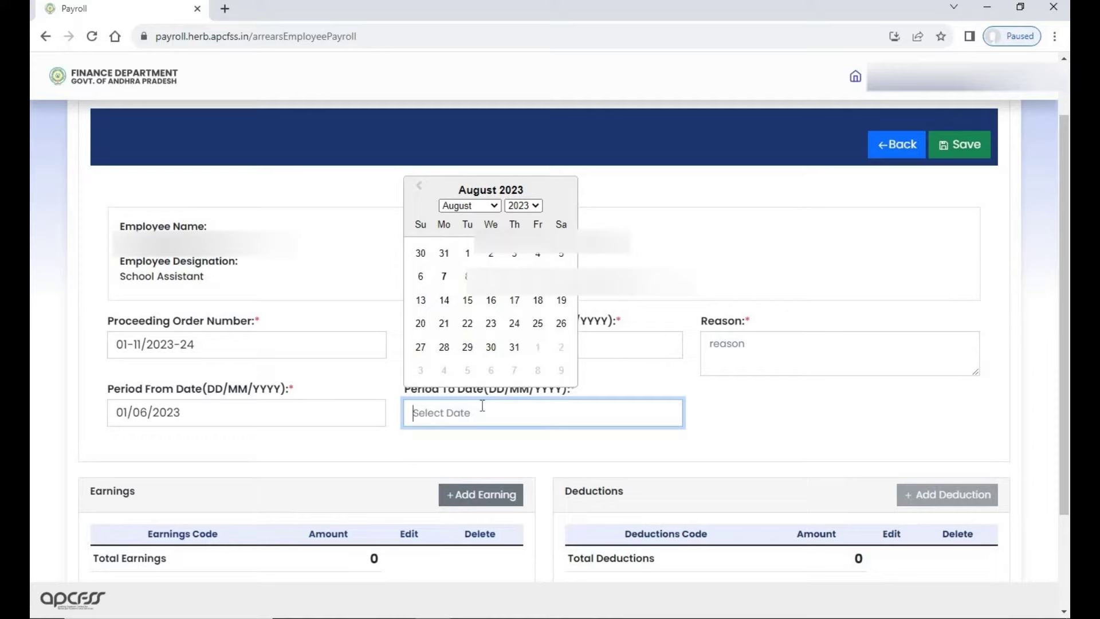
left_click(495, 207)
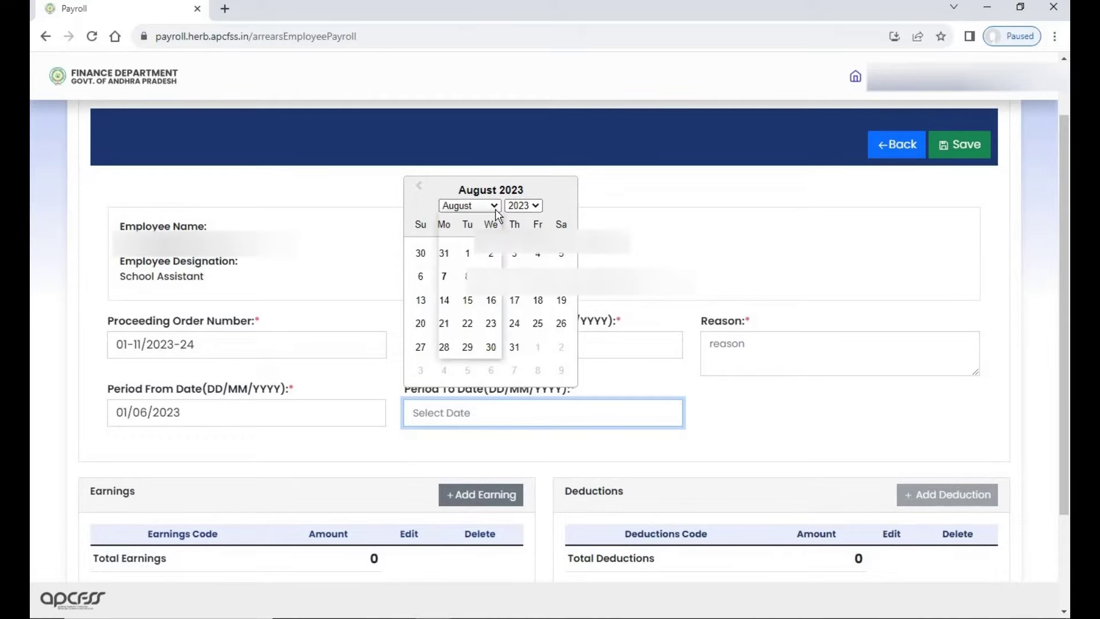
left_click(462, 291)
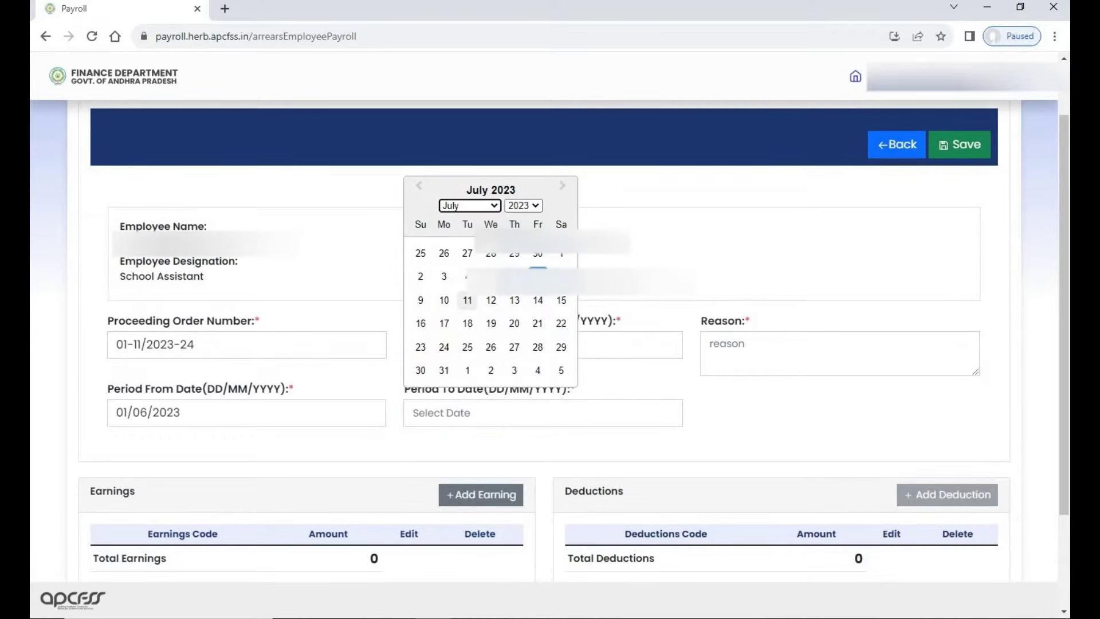
left_click(444, 371)
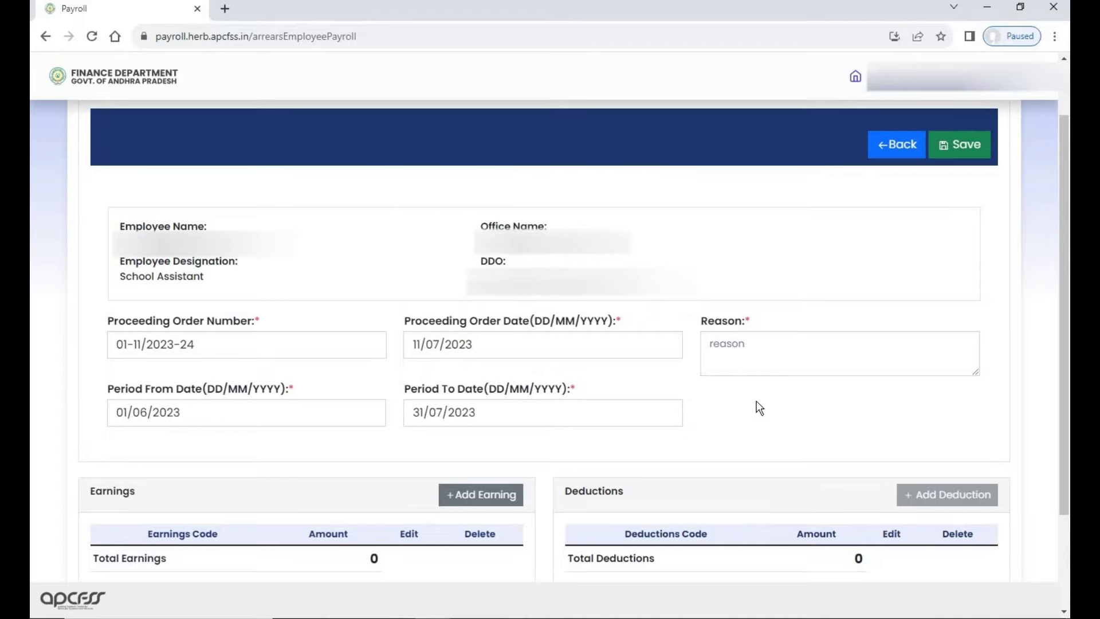
left_click(871, 339)
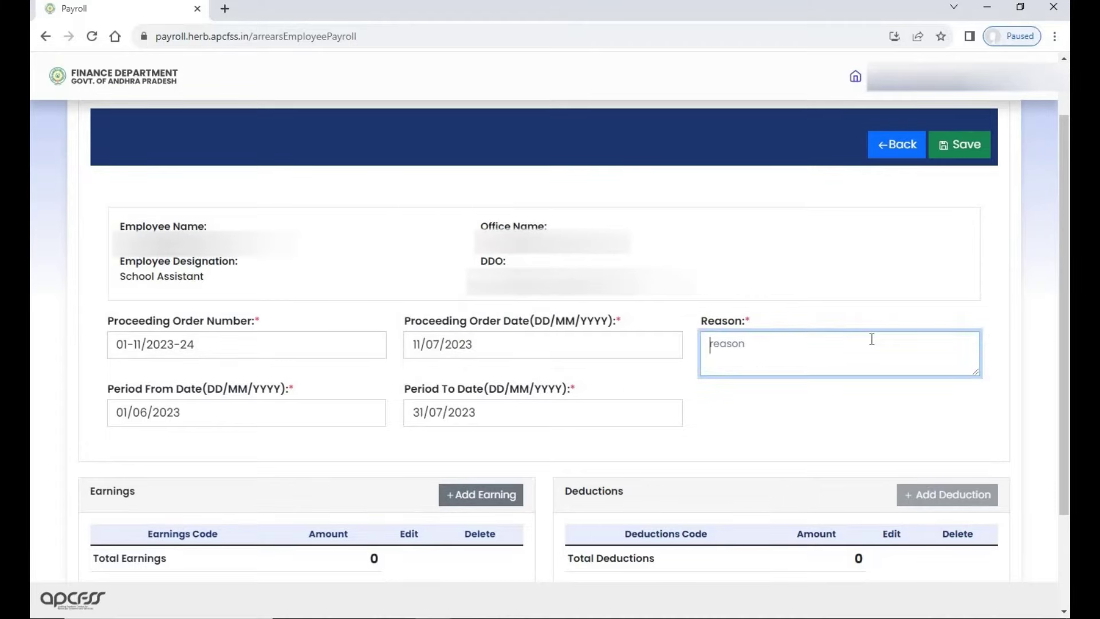
Enter INCREMENT ARREAR in the Reason box, completing the header fields
type("INCREMENT ARREAR")
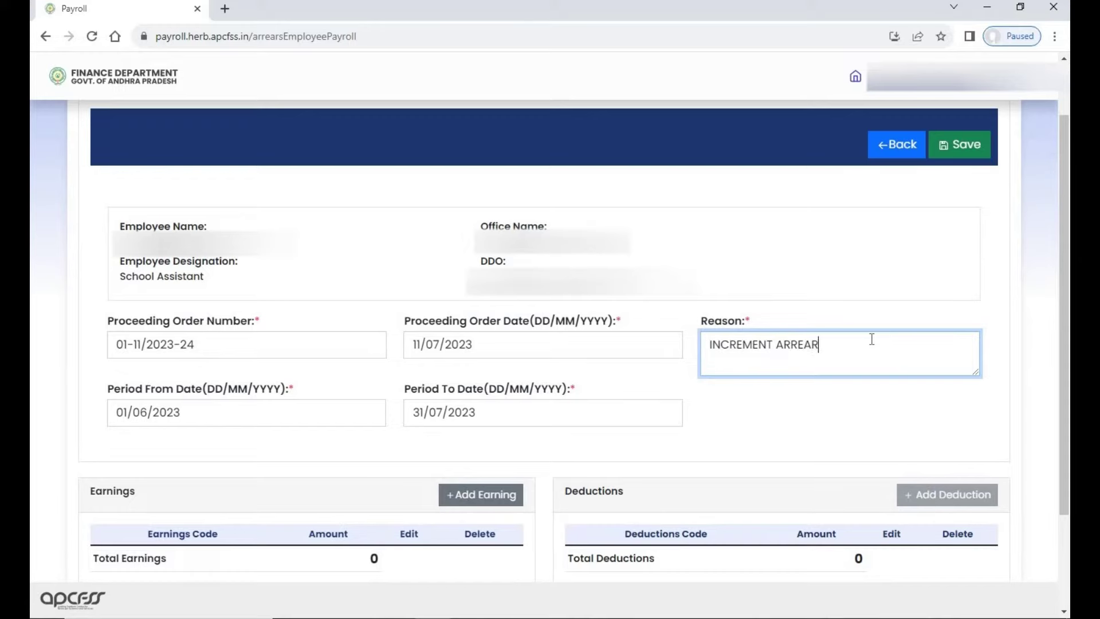
left_click(798, 420)
scroll(800, 420, "down", 3)
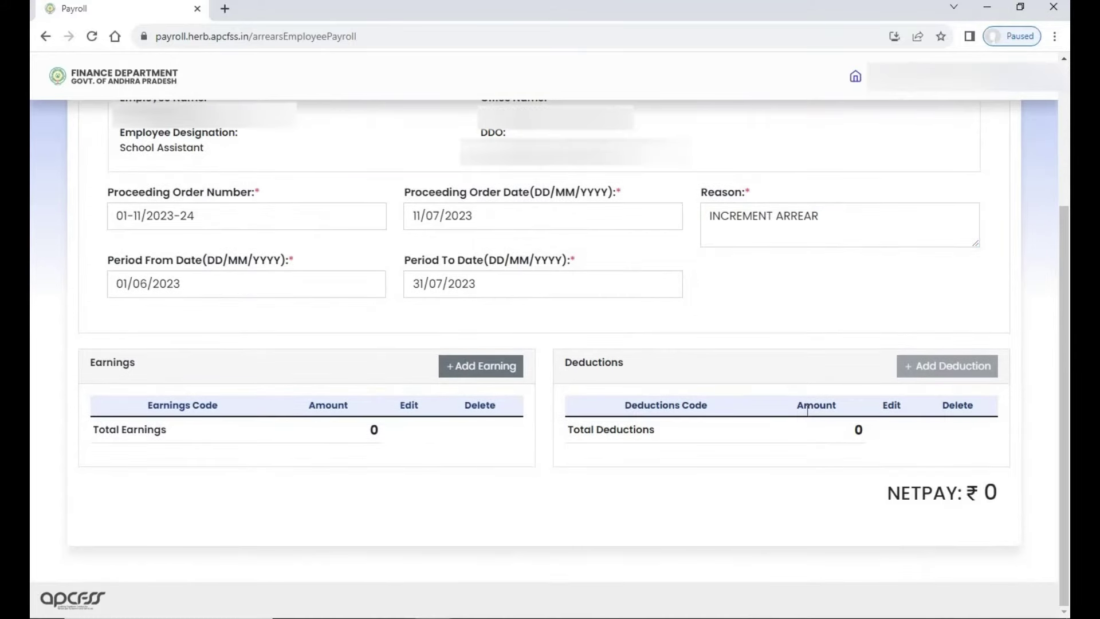
Add a 1501 ARREAR PAY earning of 2,920
left_click(477, 368)
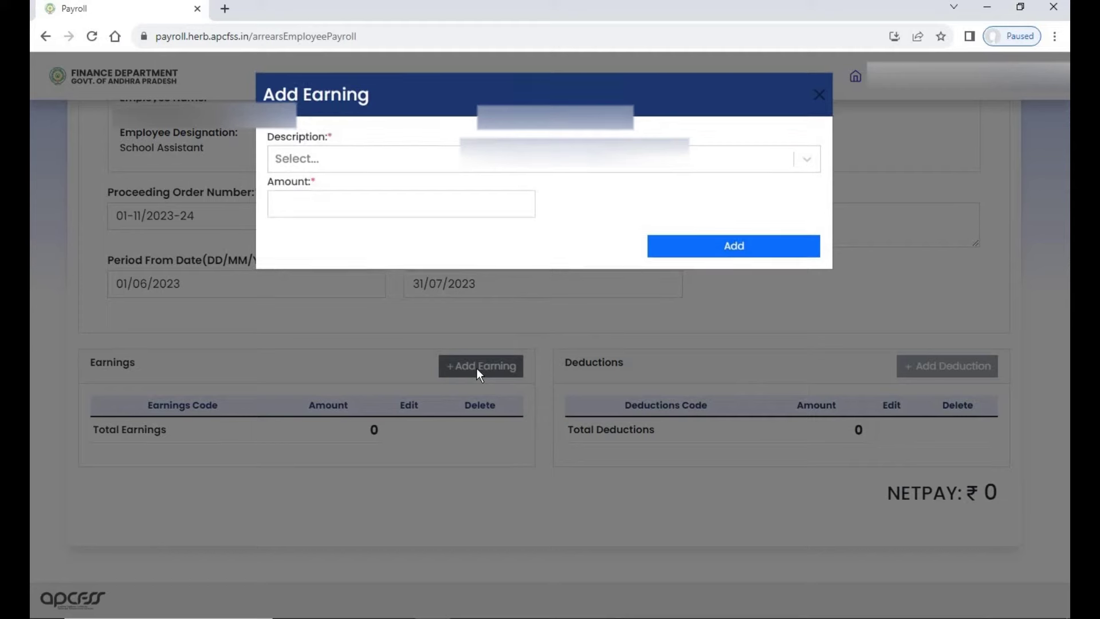
left_click(515, 169)
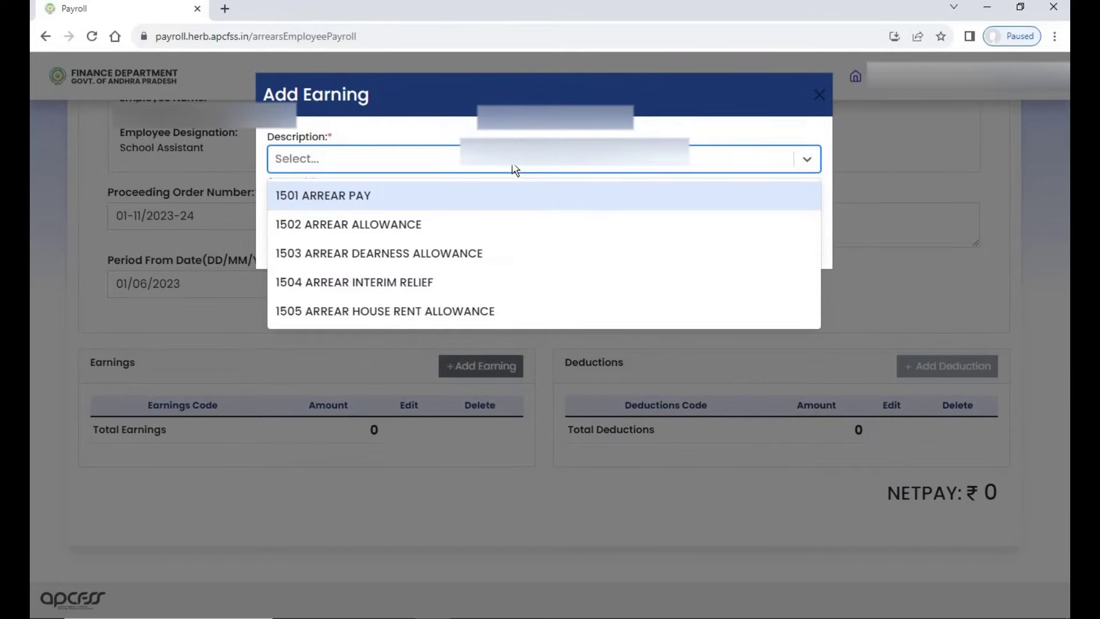
left_click(438, 202)
left_click(365, 207)
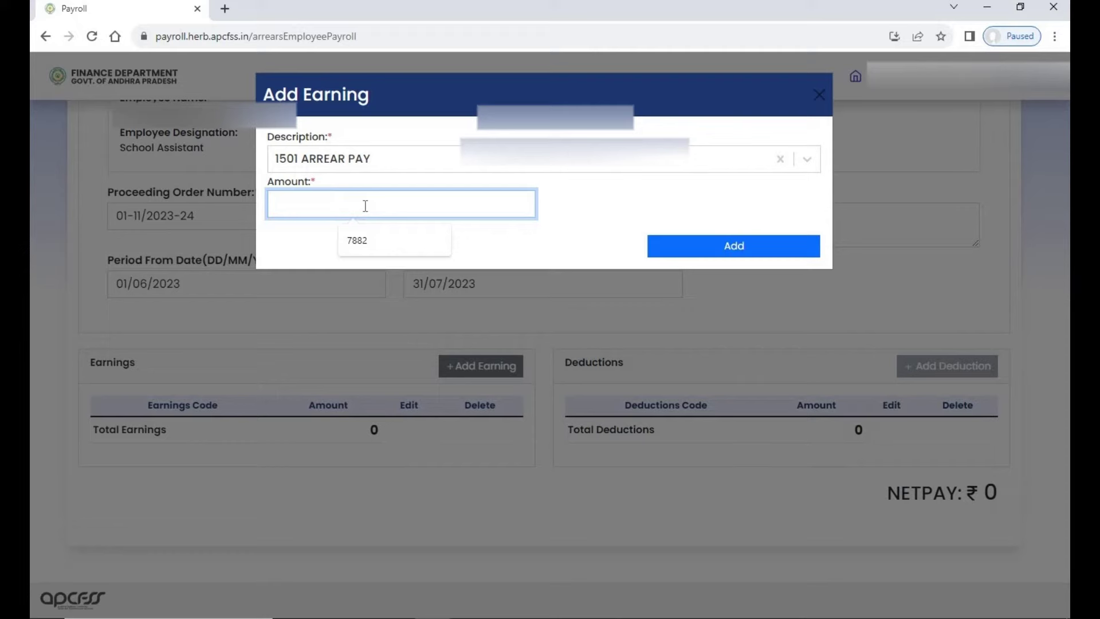
type("2920")
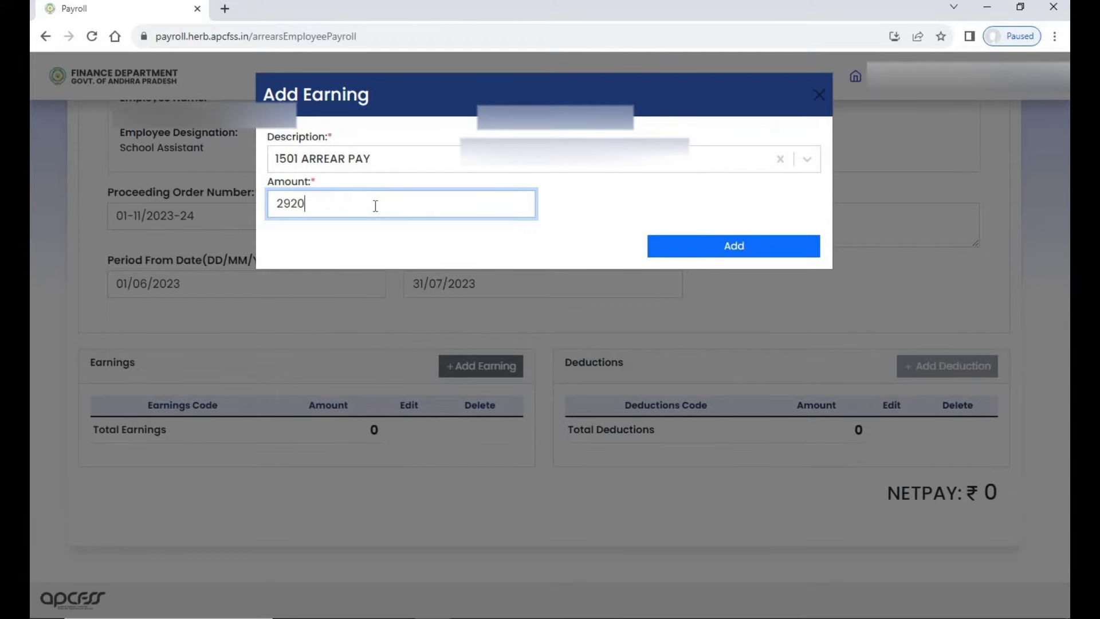
left_click(751, 252)
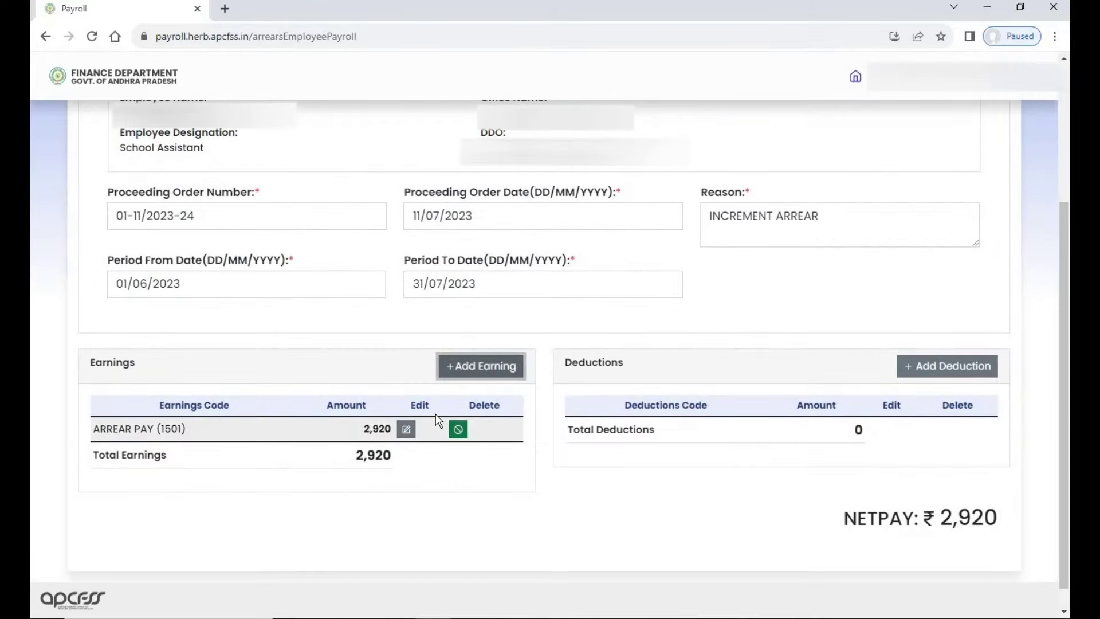
Start a 1503 ARREAR DEARNESS ALLOWANCE earning with amount 624
left_click(463, 363)
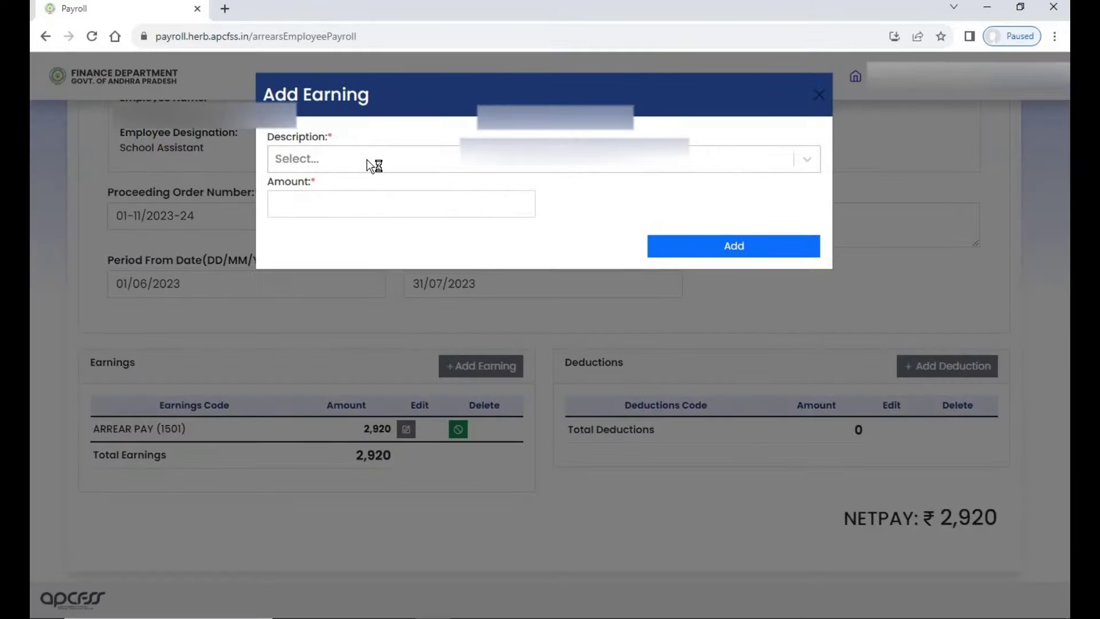
left_click(367, 161)
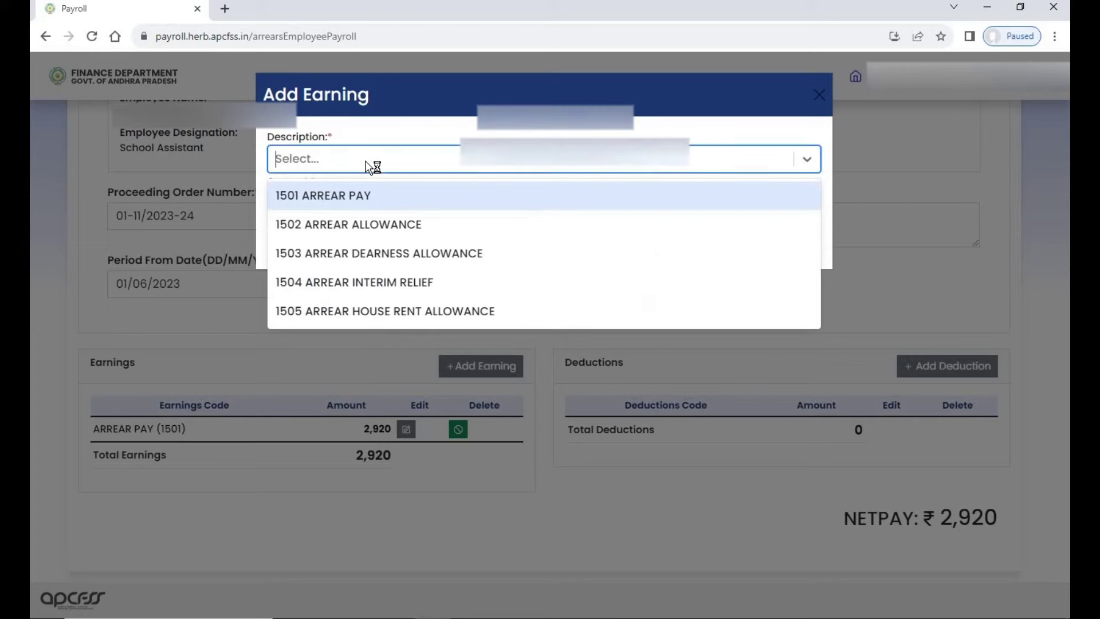
left_click(391, 253)
left_click(336, 210)
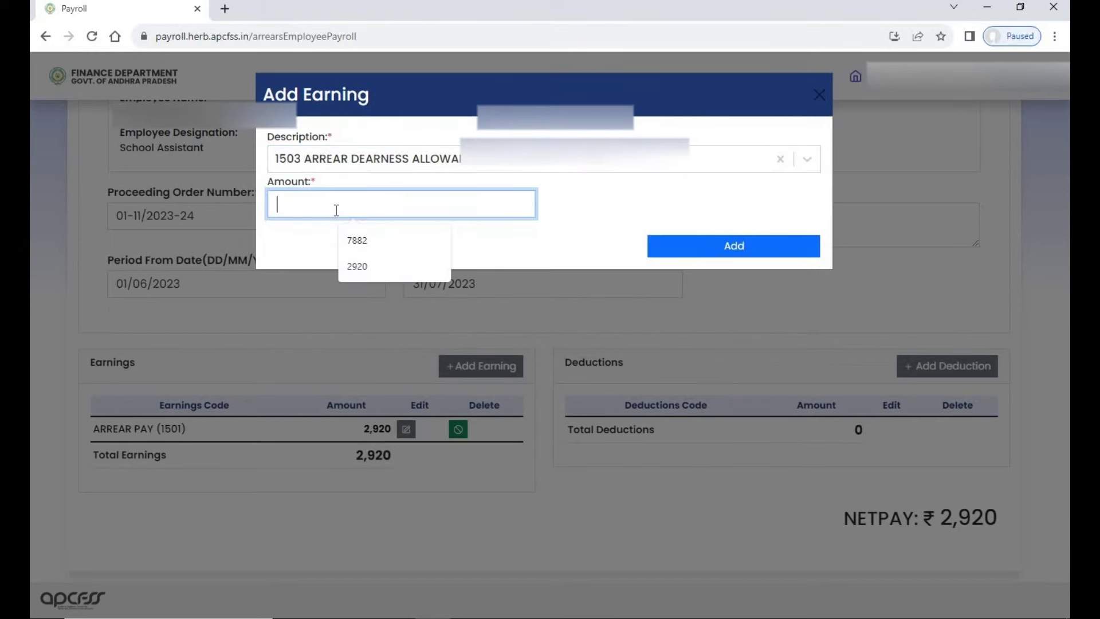
type("624")
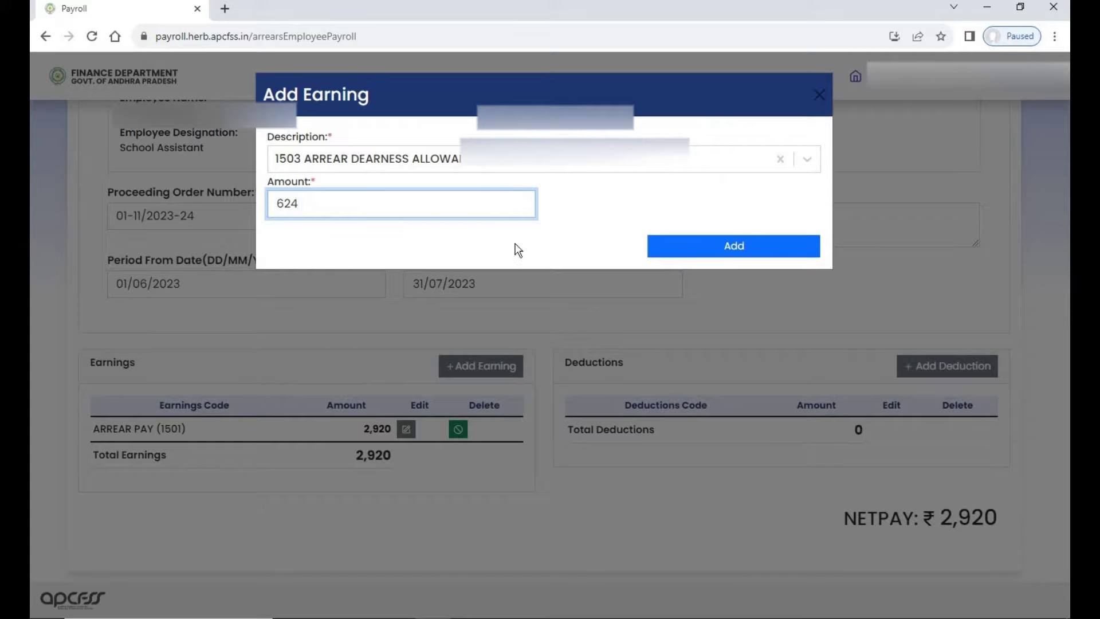
Add the 624 dearness allowance, then a 1505 ARREAR HOUSE RENT ALLOWANCE earning of 292
left_click(720, 251)
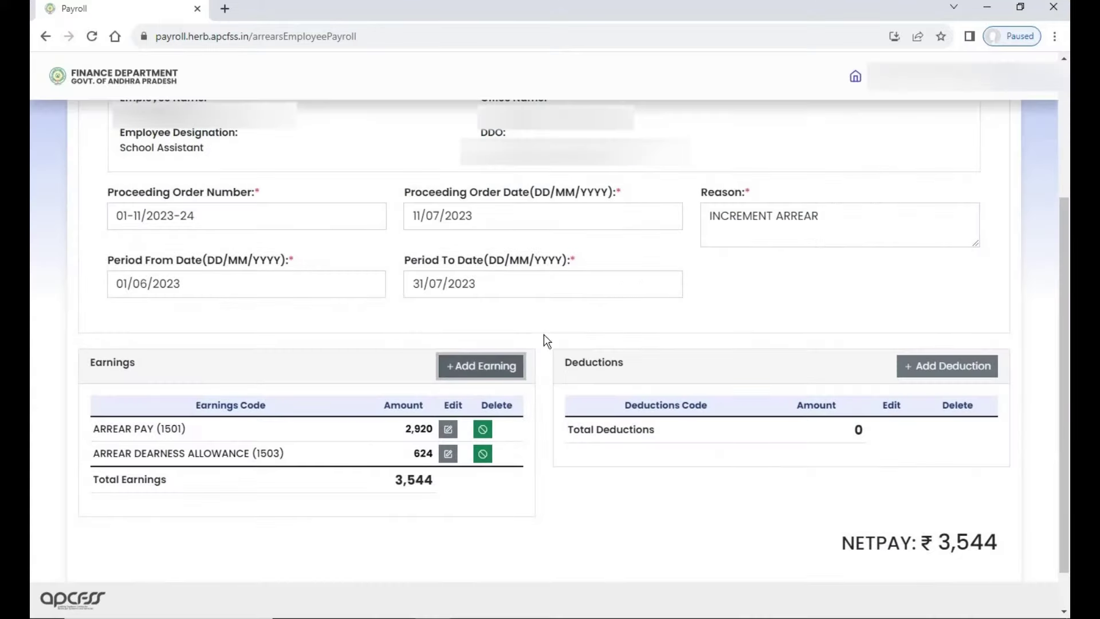
left_click(500, 367)
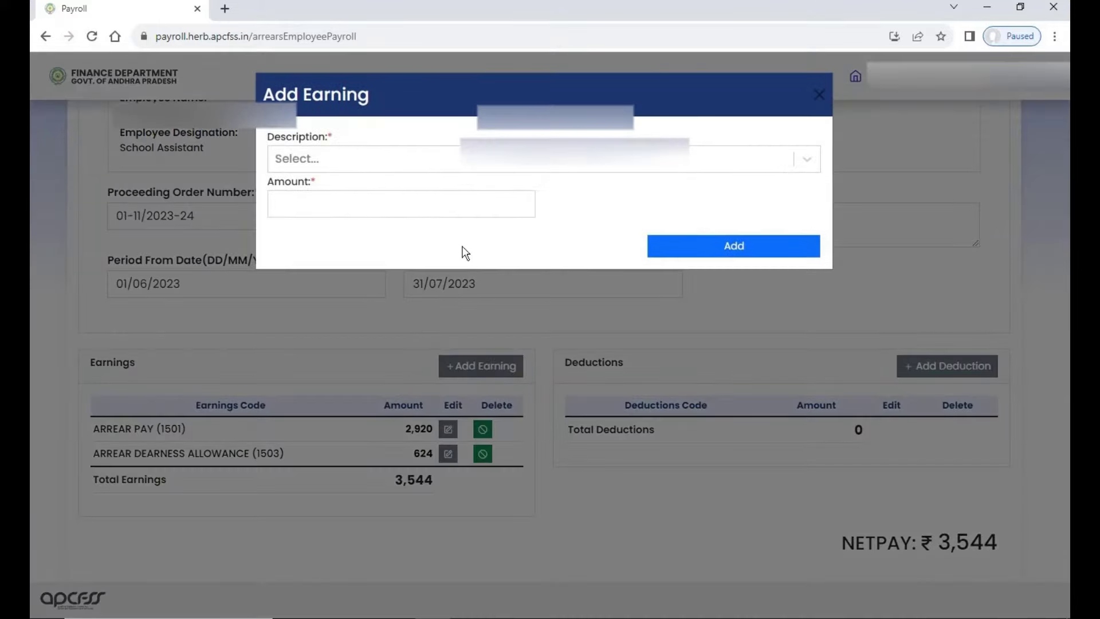
left_click(520, 168)
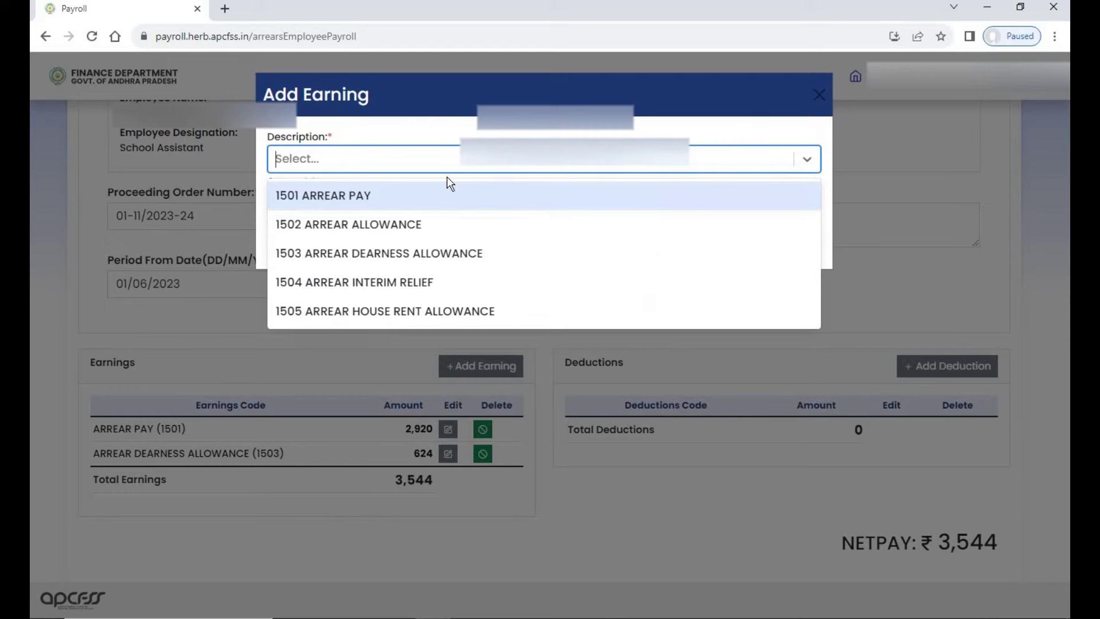
left_click(427, 315)
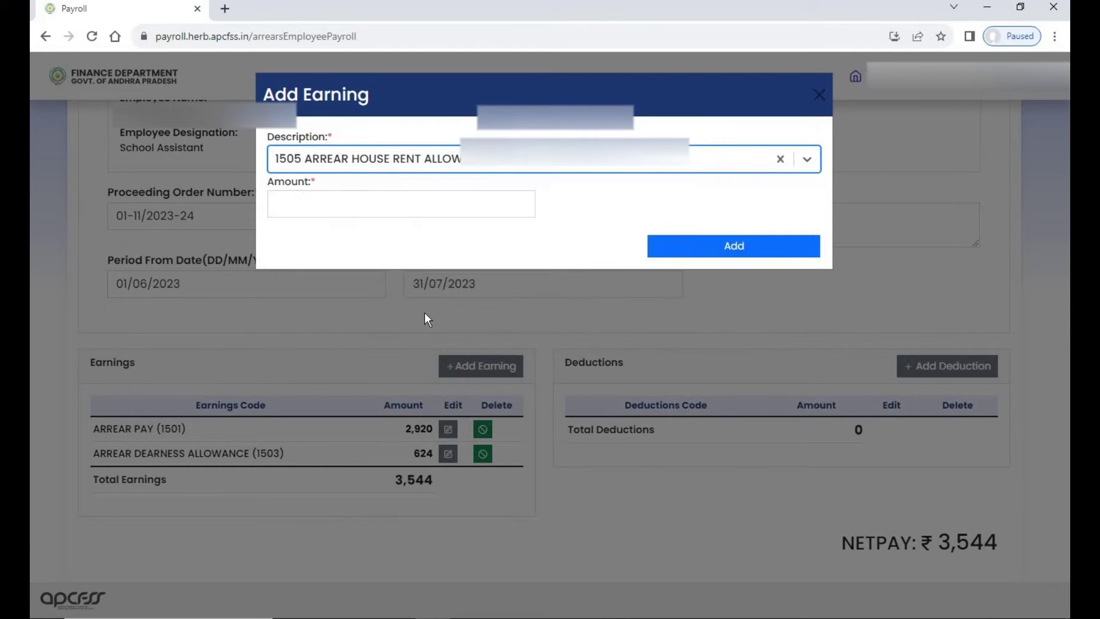
left_click(300, 206)
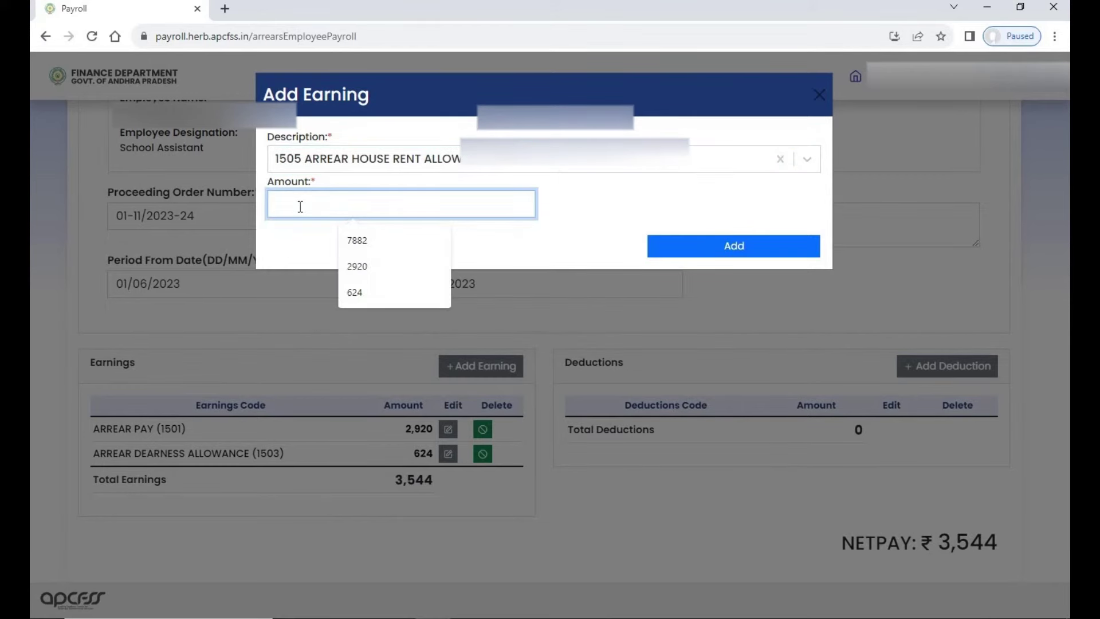
type("292")
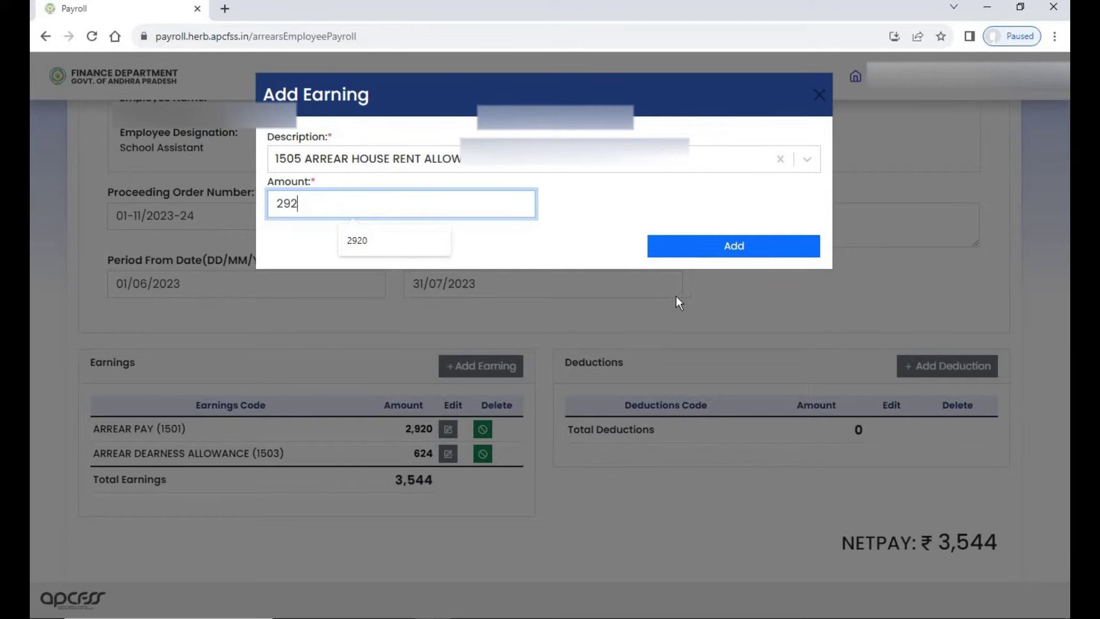
left_click(729, 250)
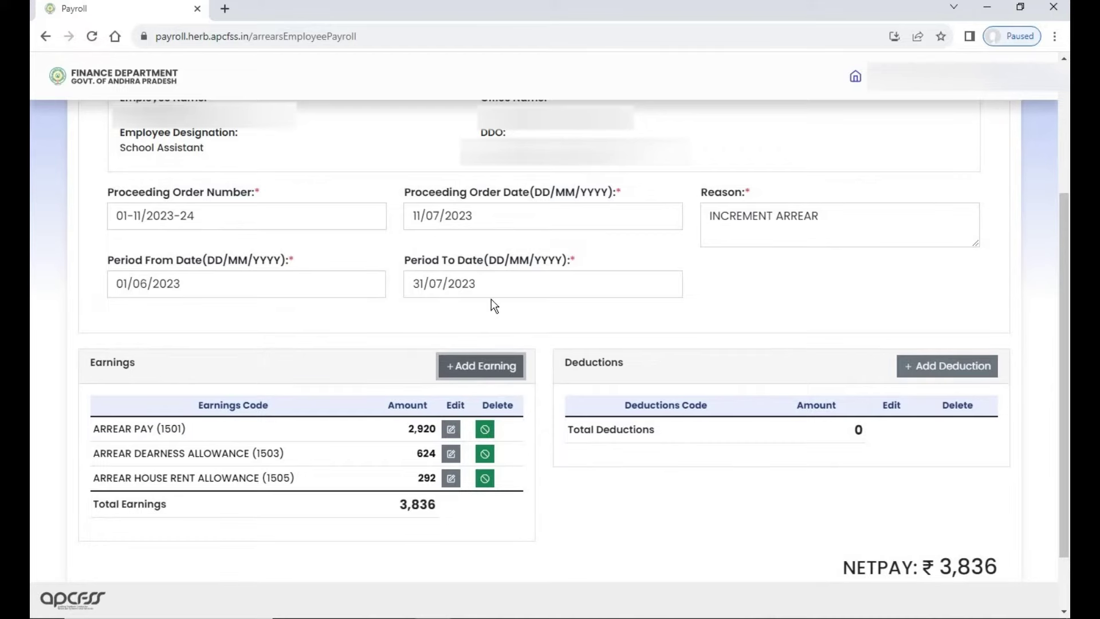
Add a 2043 CPS deduction of 355 to the arrear bill
left_click(938, 369)
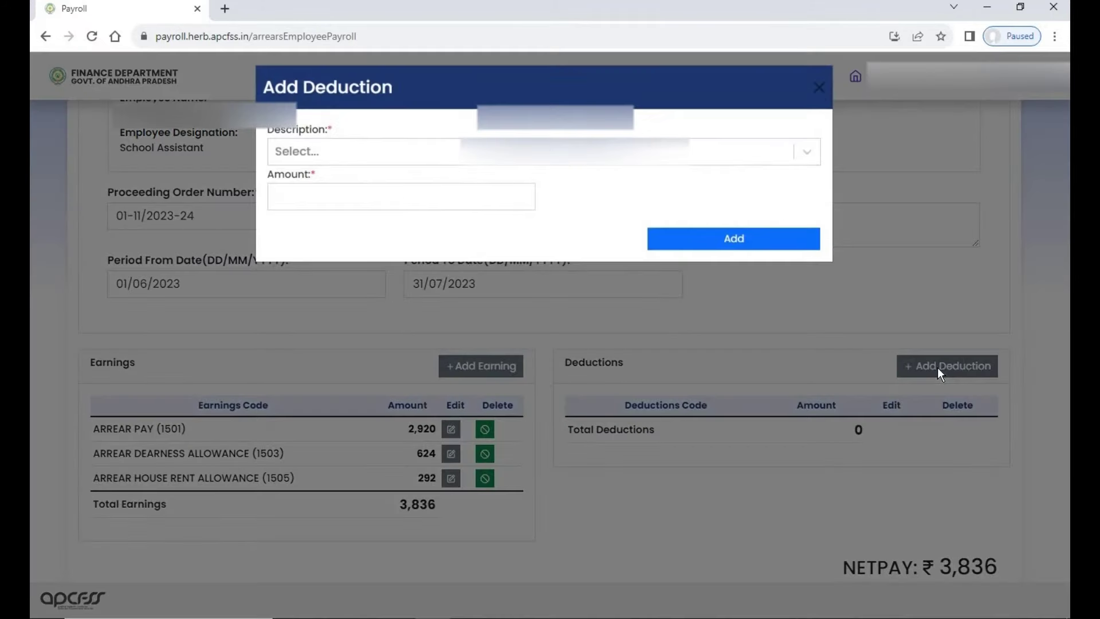
left_click(486, 169)
left_click(486, 169)
left_click(486, 169)
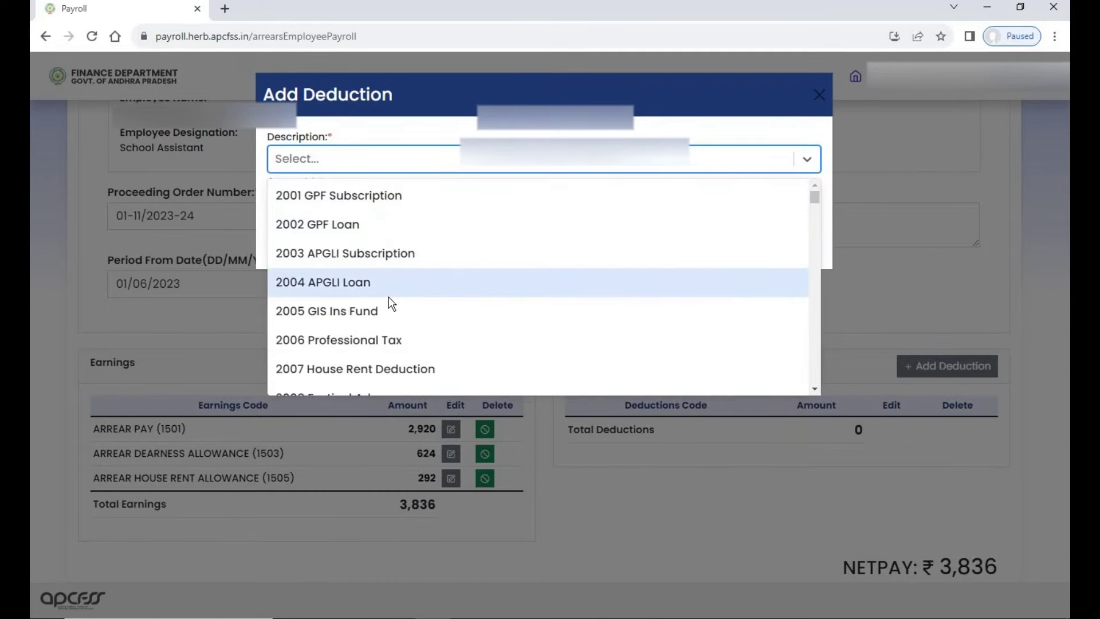
scroll(388, 297, "down", 10)
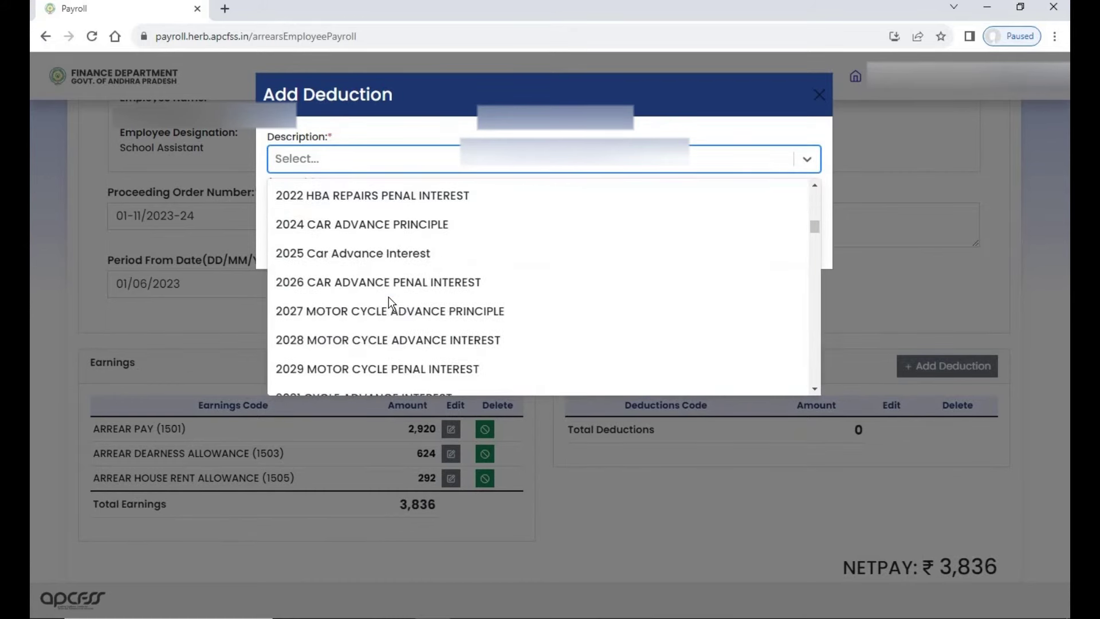
scroll(389, 297, "down", 6)
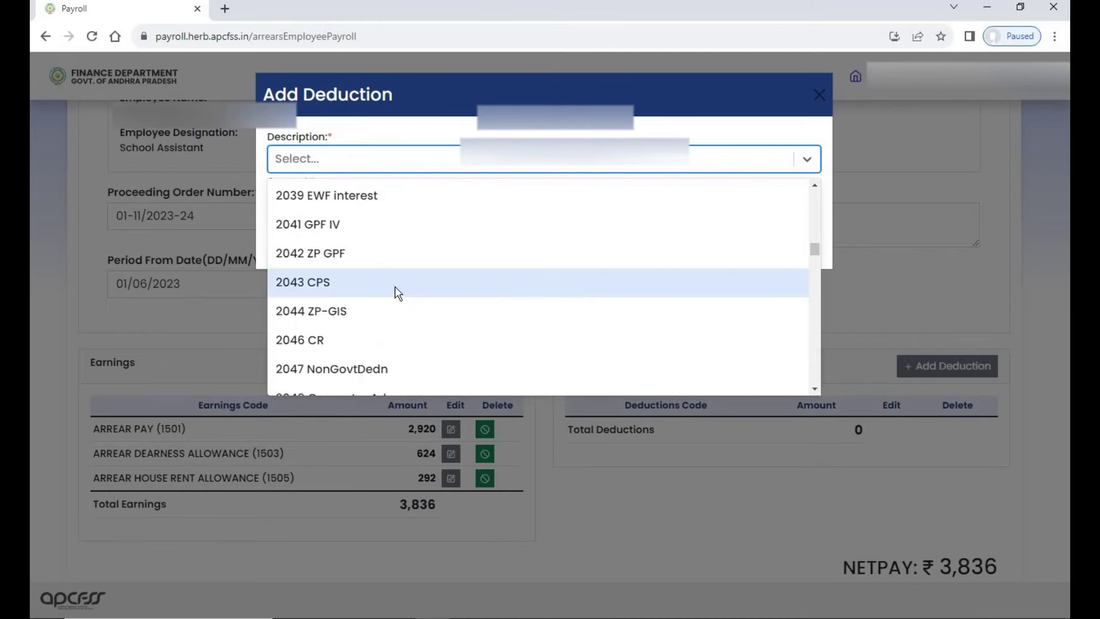
left_click(334, 284)
left_click(323, 203)
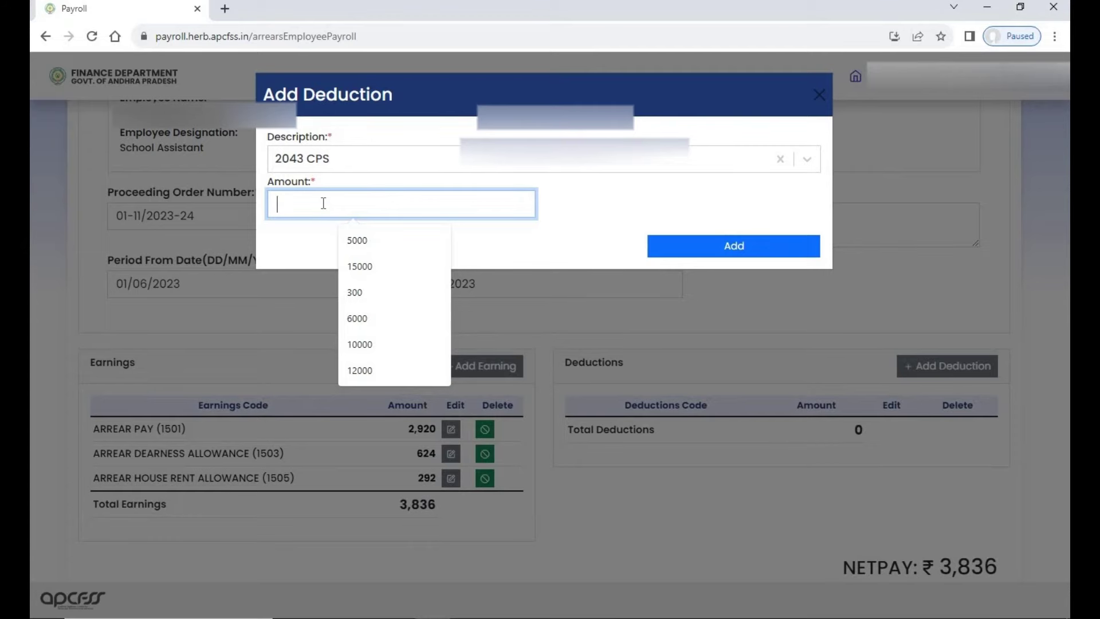
type("355")
left_click(768, 248)
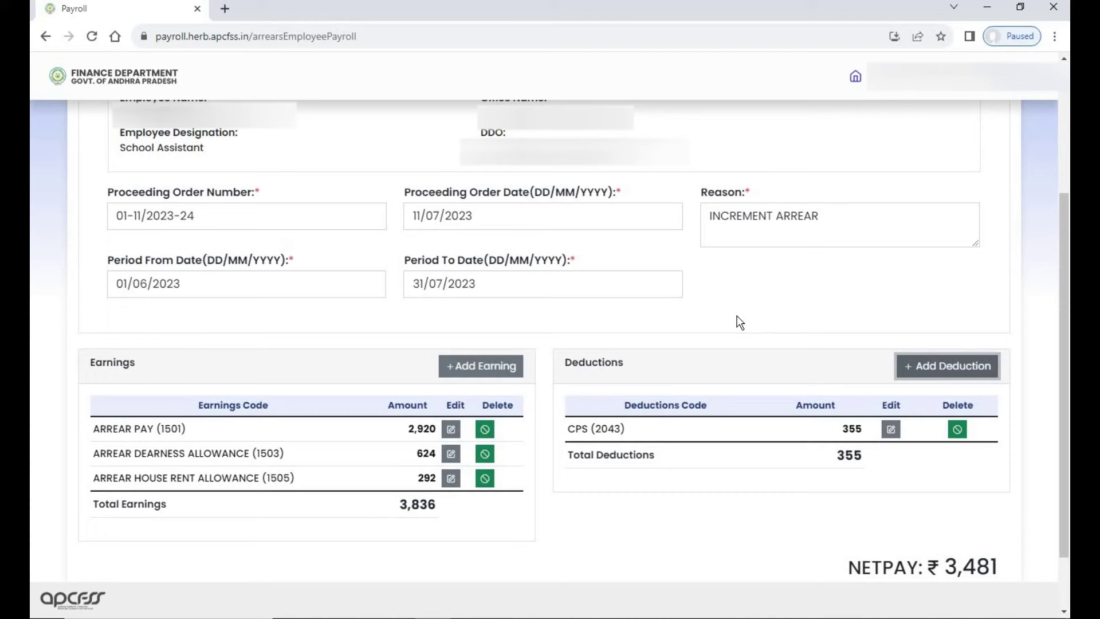
Save the employee's arrear payroll, dismiss the success message, and return to the employee list
scroll(770, 342, "down", 1)
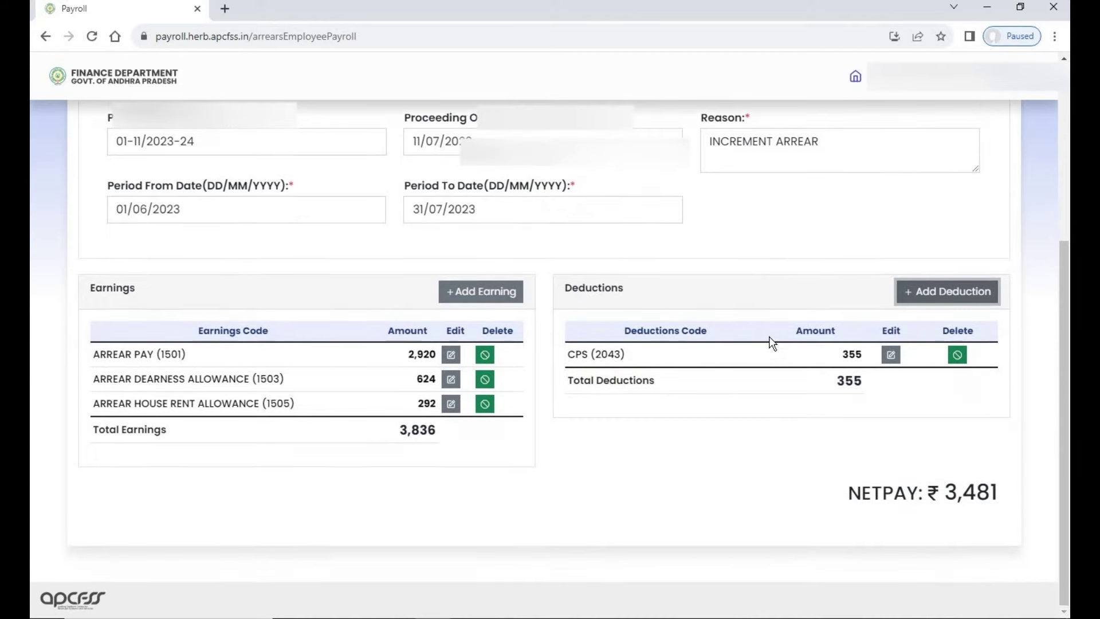
scroll(686, 429, "up", 3)
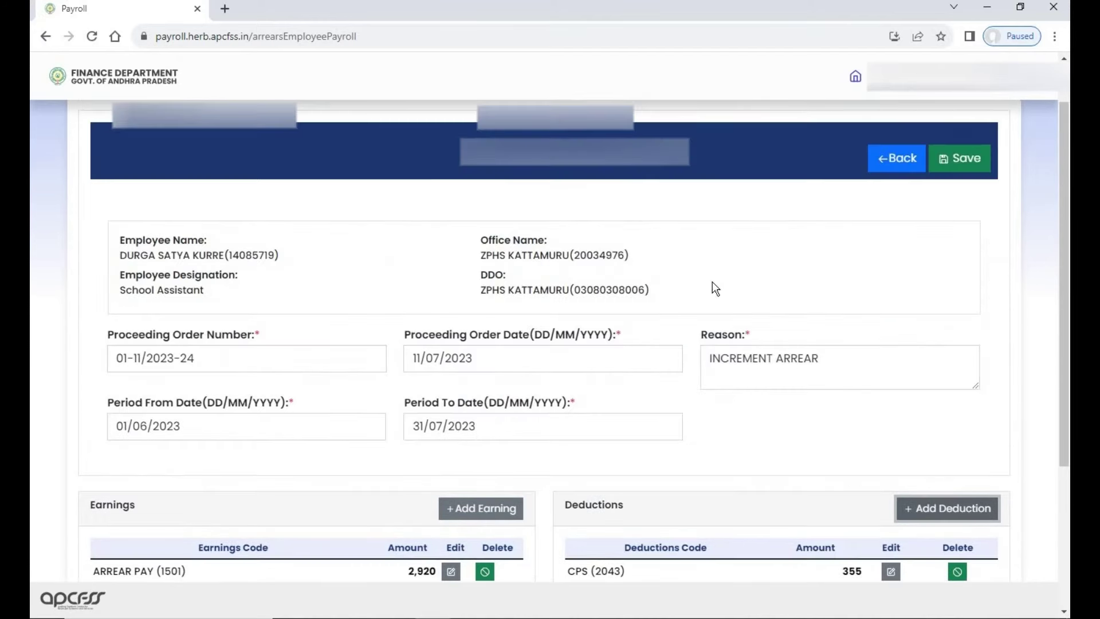
left_click(958, 159)
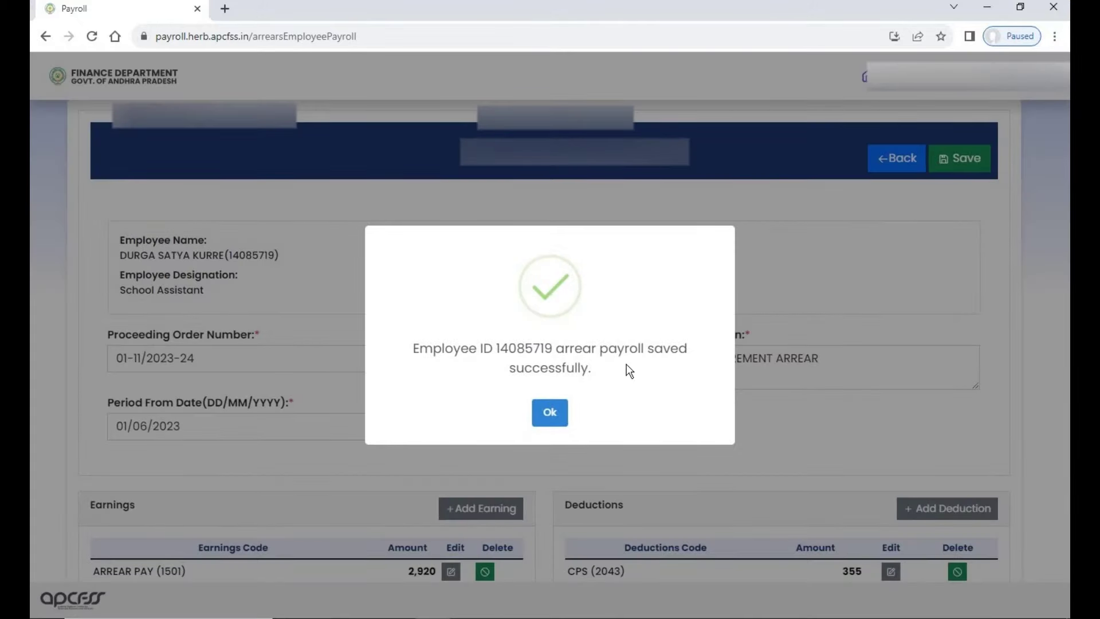
left_click(551, 412)
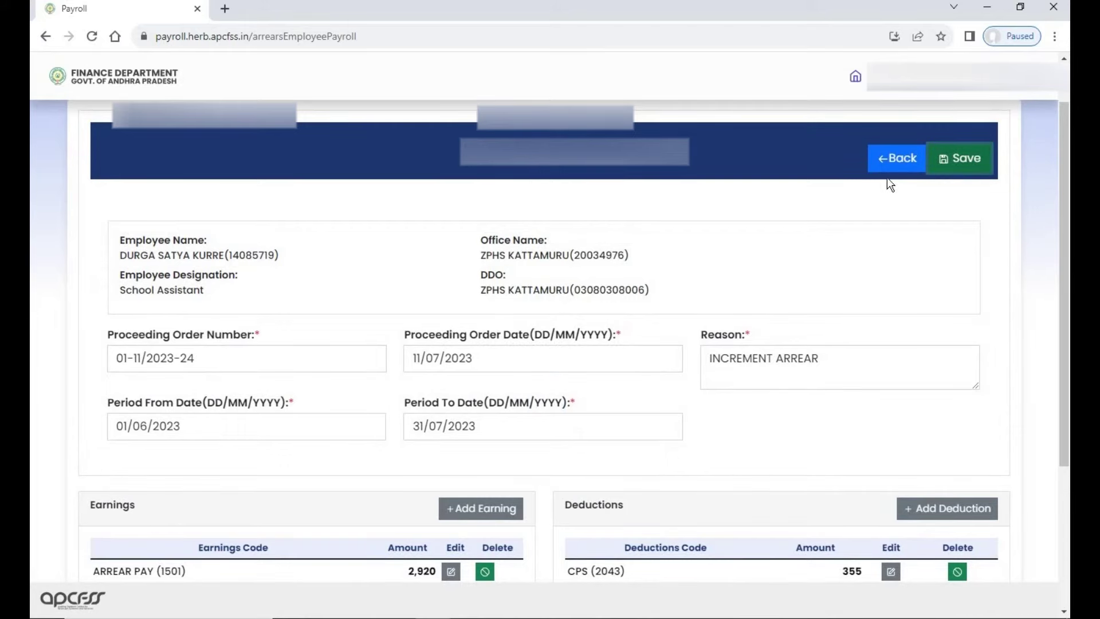
left_click(888, 158)
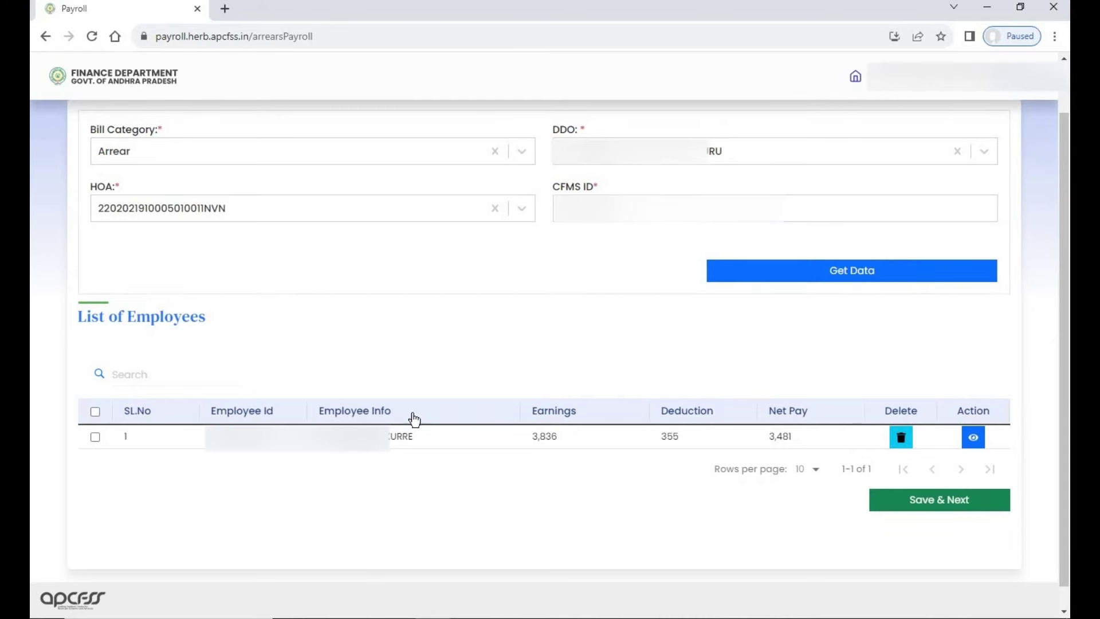
Tick the only employee row in the List of Employees for the arrears bill
scroll(444, 388, "up", 1)
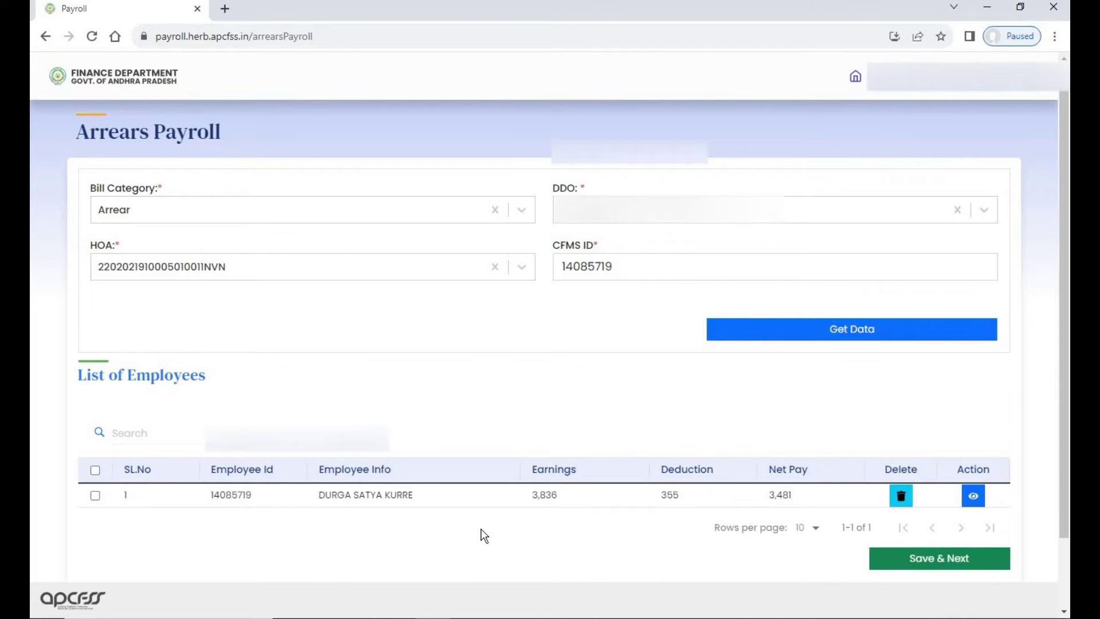
scroll(480, 528, "down", 2)
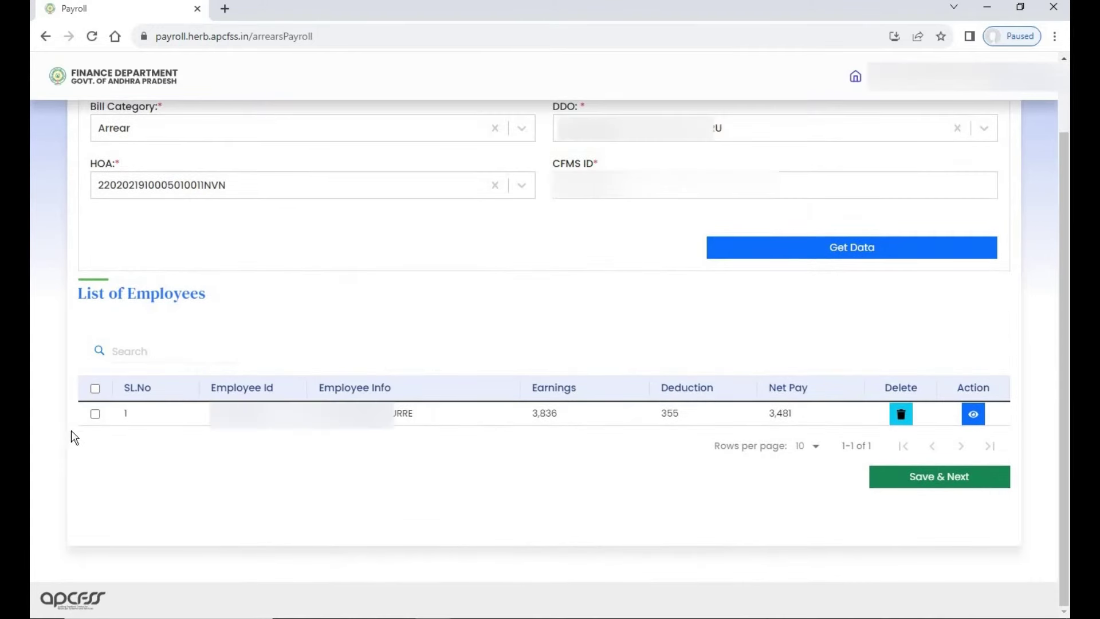
left_click(95, 414)
Save the employee selection and review the DDO pay summary and payroll rules
left_click(925, 484)
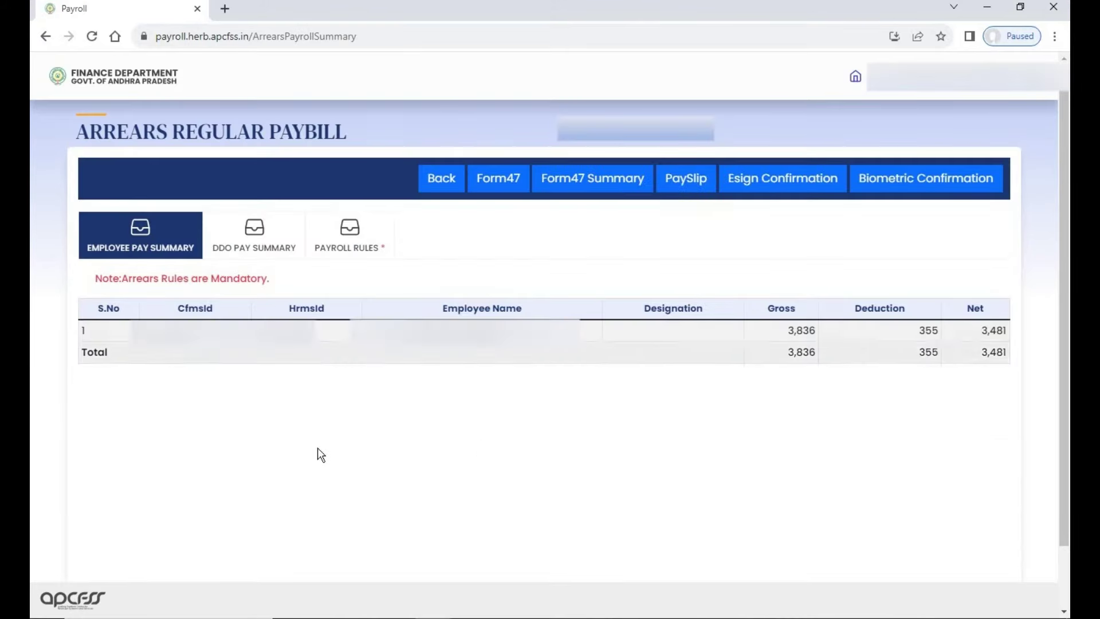
left_click(258, 245)
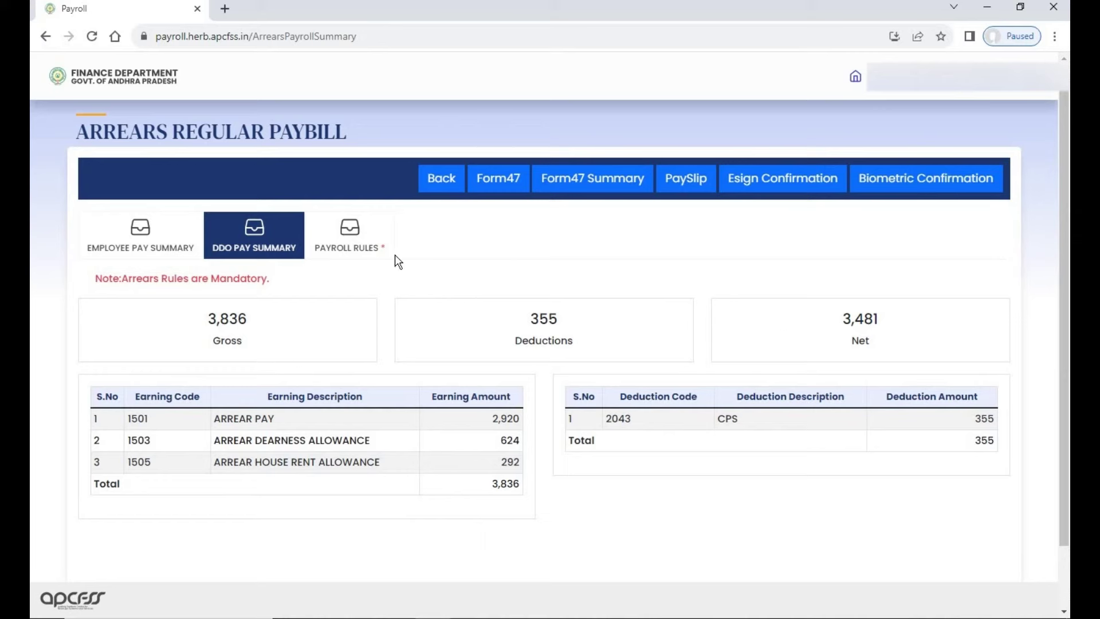
left_click(363, 236)
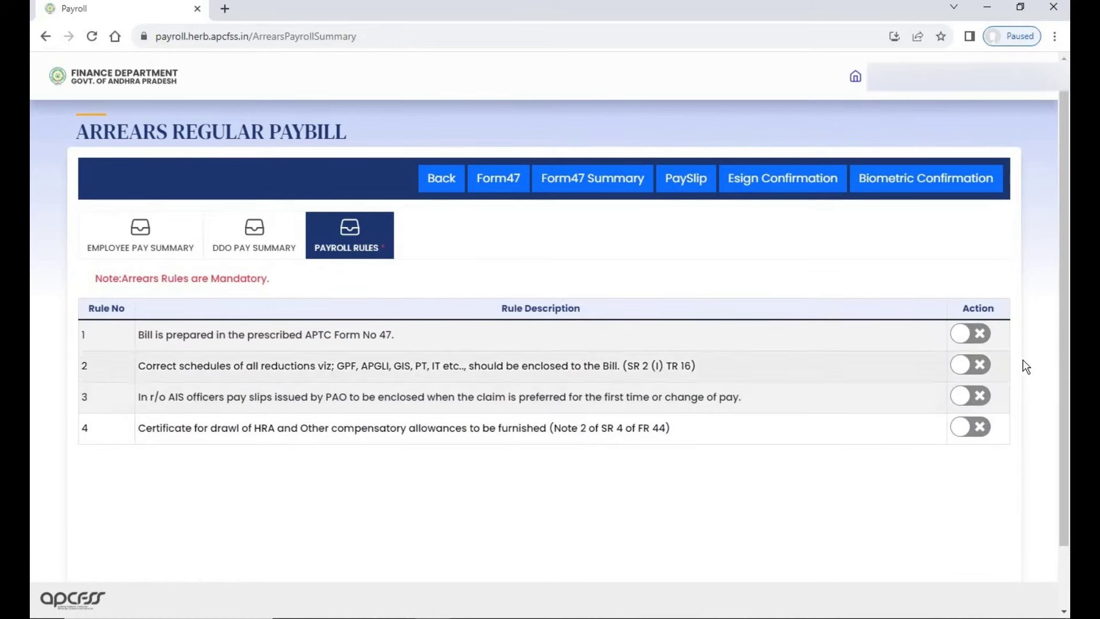
Switch on all four mandatory payroll rules and download the bill's Form47
left_click(984, 337)
left_click(981, 366)
left_click(982, 408)
left_click(980, 427)
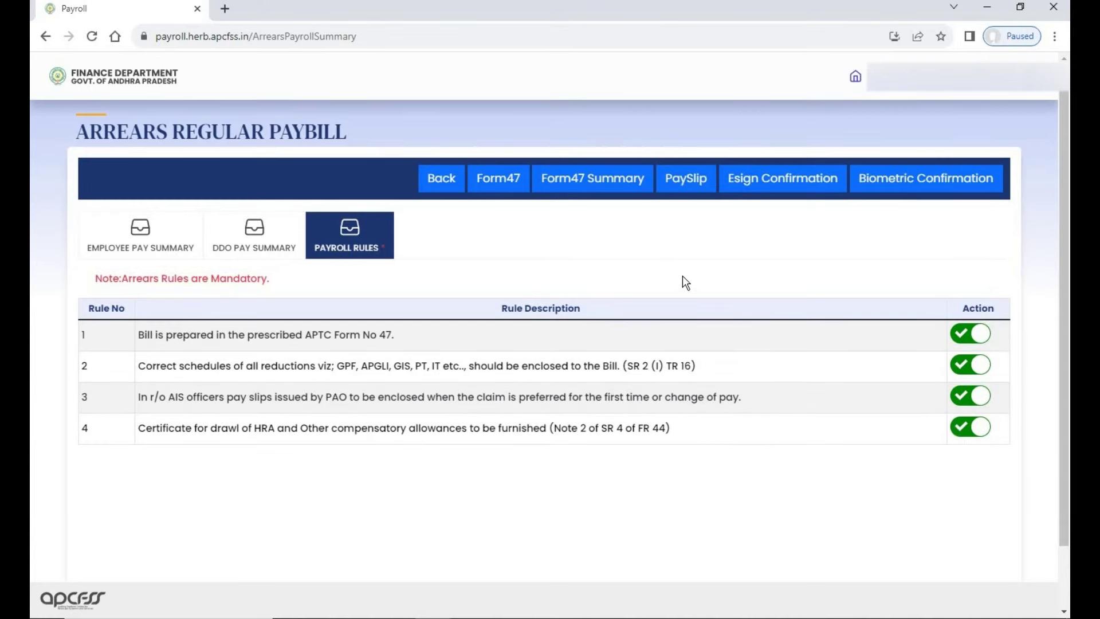
left_click(497, 181)
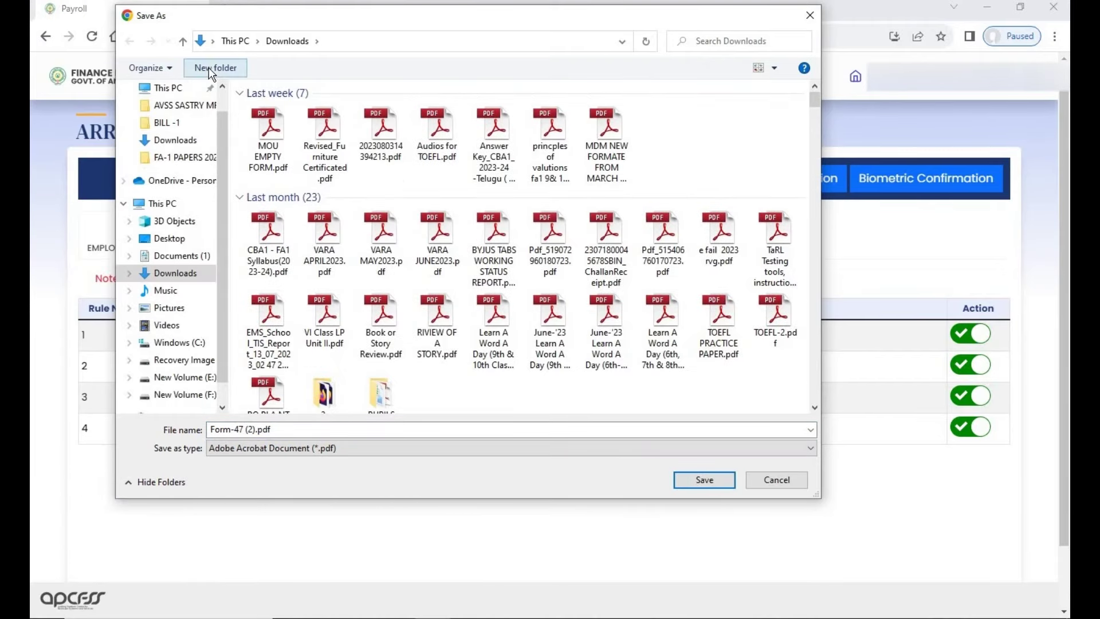
Create an ARREAR BILLL folder in Downloads and save Form-47 (2).pdf inside it
left_click(210, 67)
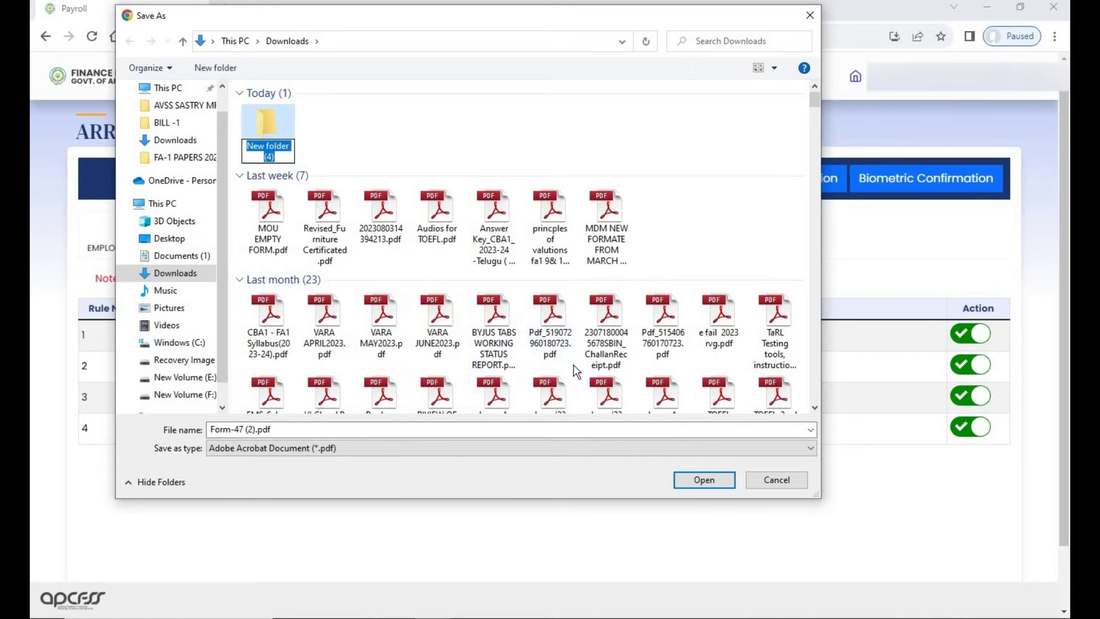
type("ARREAR")
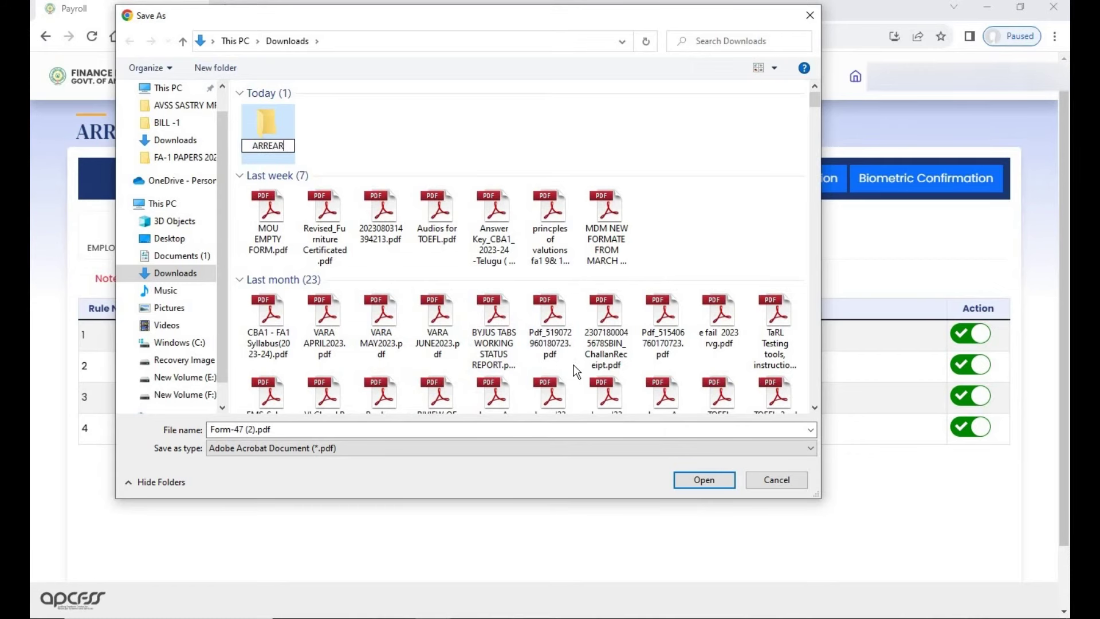
type(" BILLL")
key("Return")
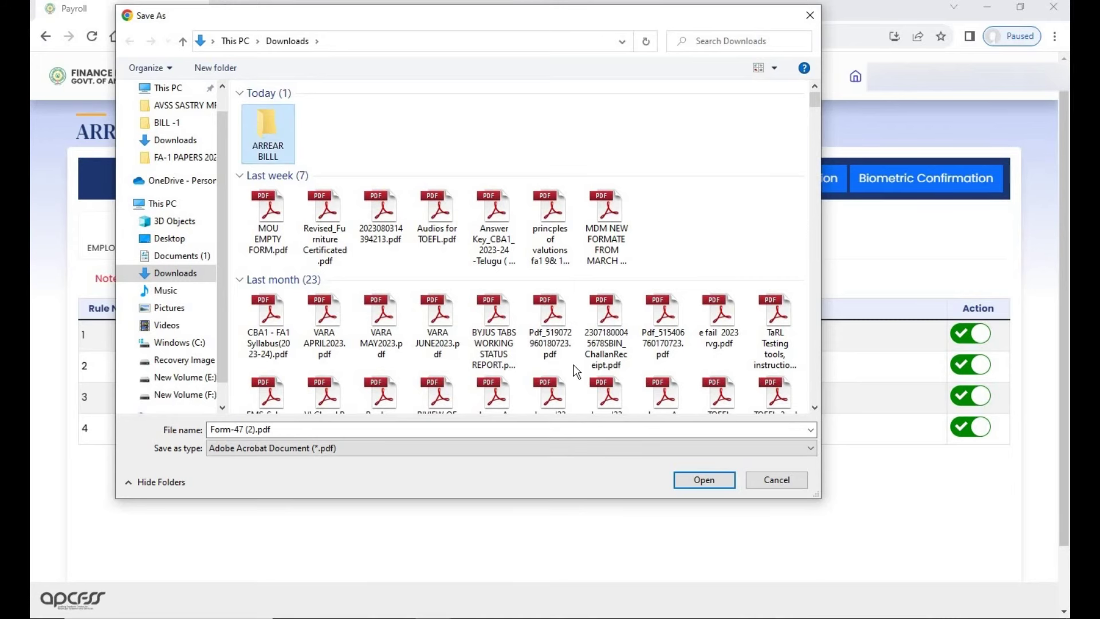
key("Return")
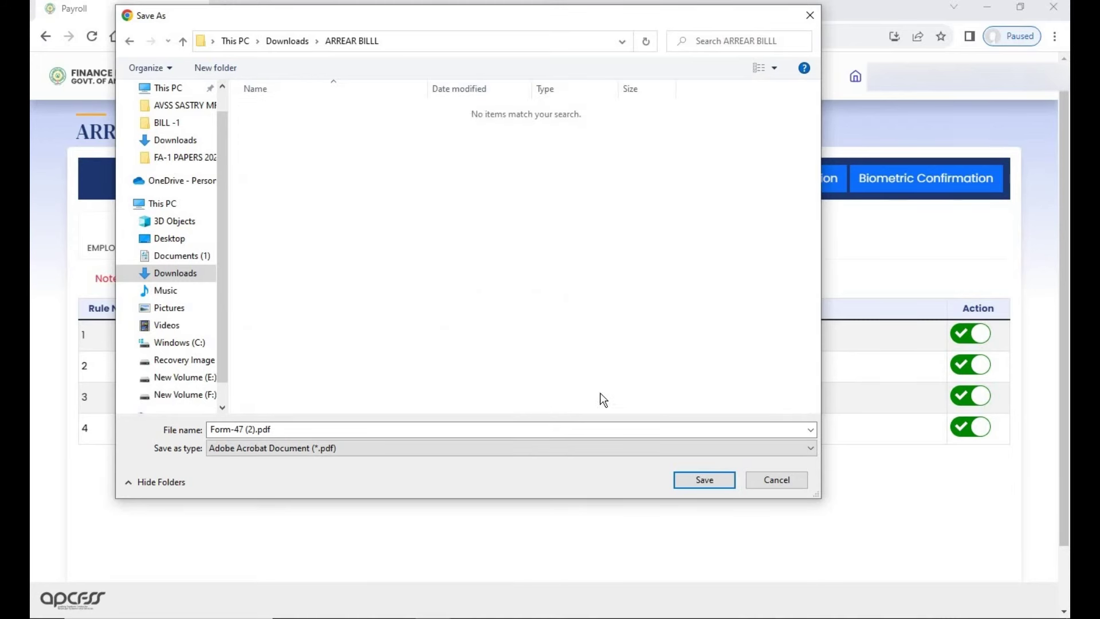
left_click(704, 480)
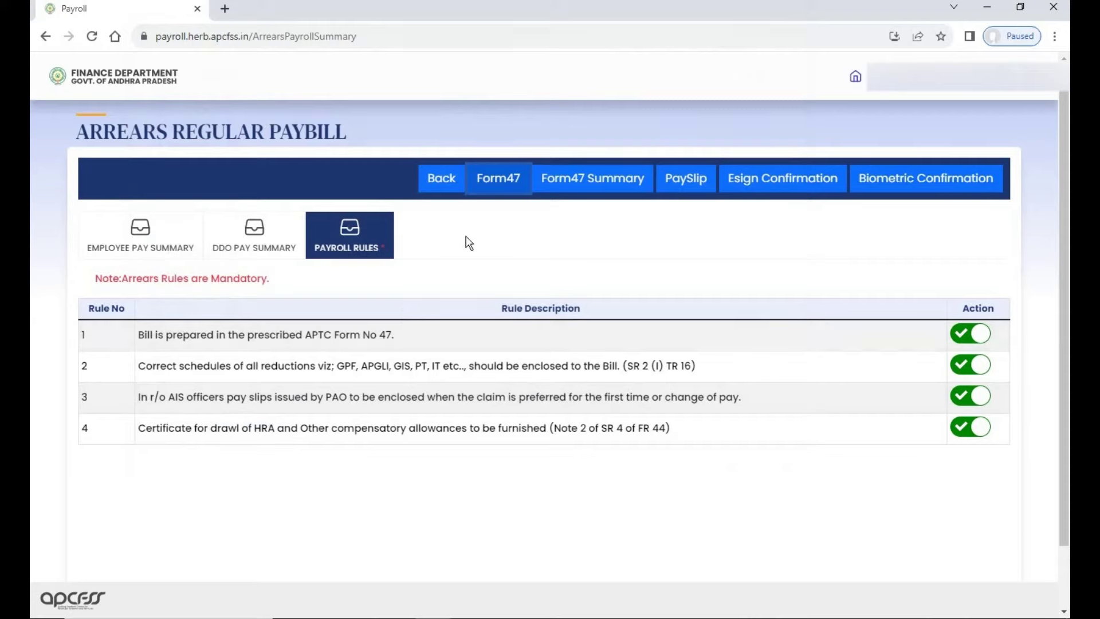
Save Form47 Summary.xls and Payslip.pdf into the ARREAR BILLL folder
left_click(598, 189)
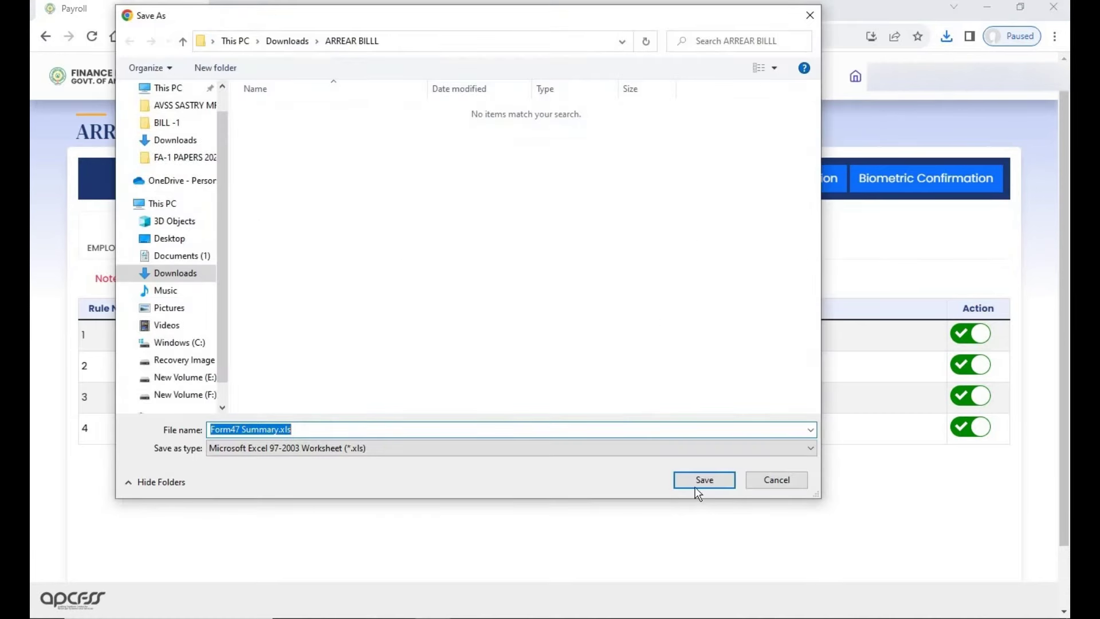
left_click(714, 481)
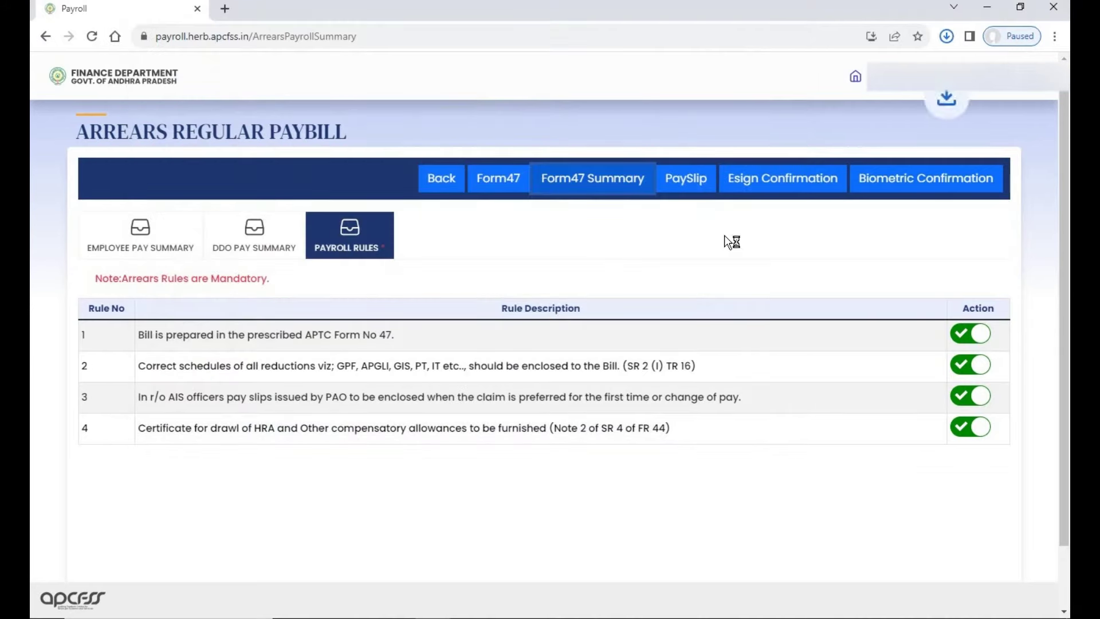
left_click(687, 179)
left_click(691, 479)
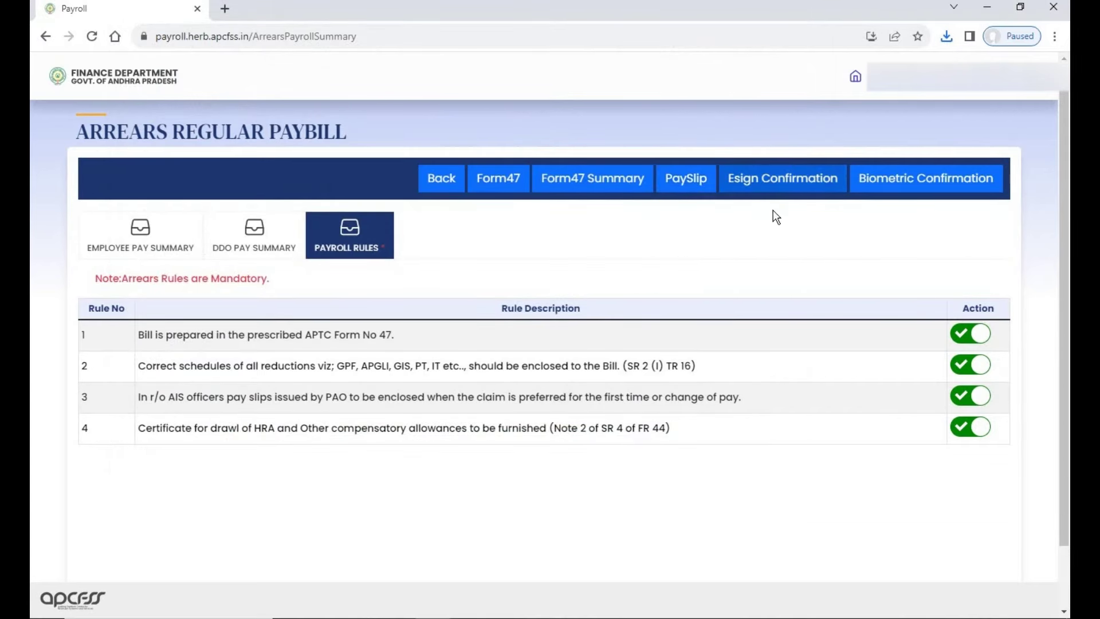
Confirm eSign for the arrears paybill and proceed to digital signature
left_click(775, 184)
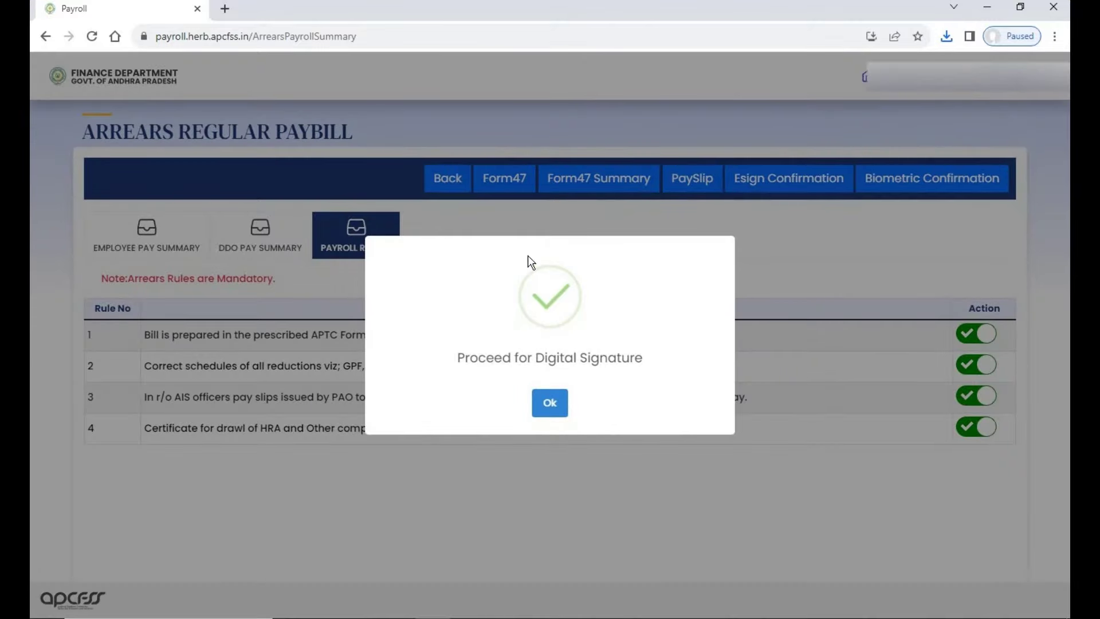
left_click(550, 404)
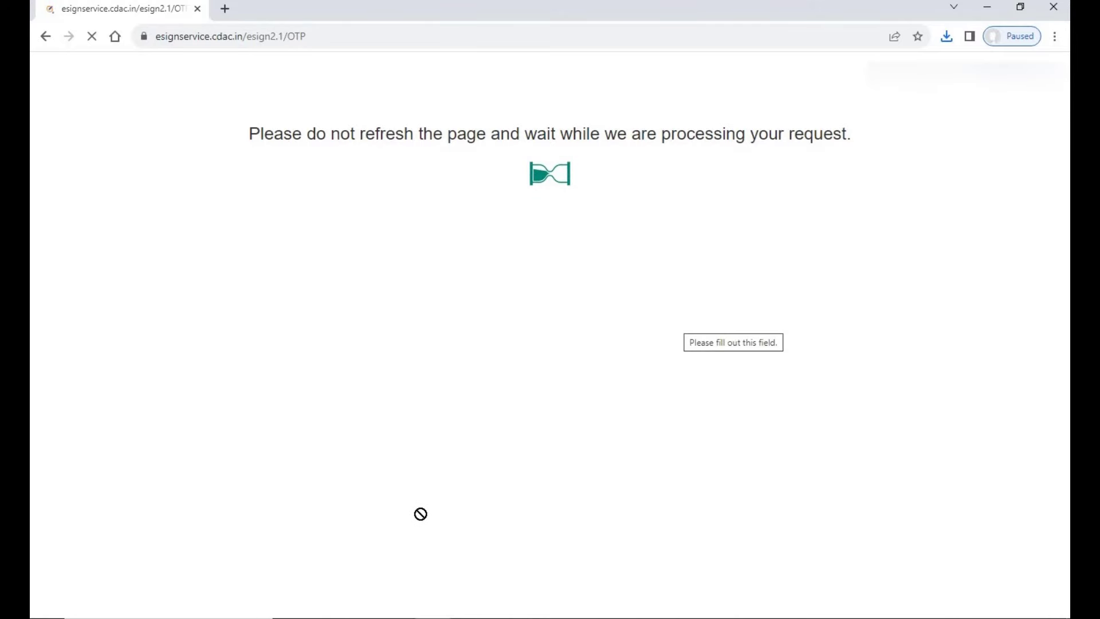
Cancel the C-DAC eSign request and acknowledge the arrear-bill-not-submitted error
mouse_move(397, 618)
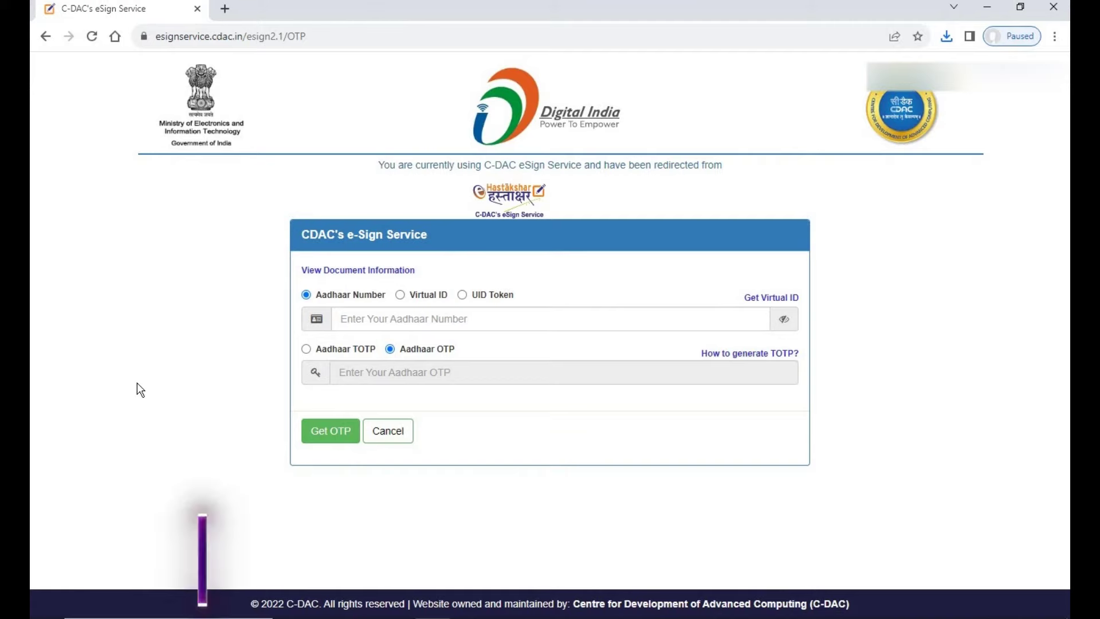
left_click(387, 439)
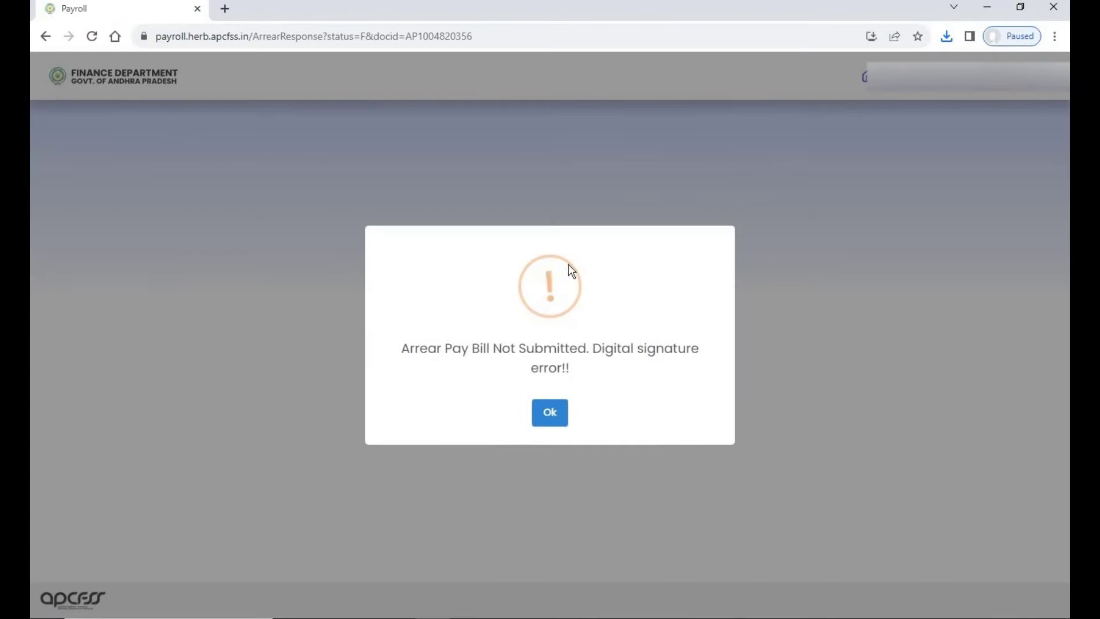
left_click(550, 414)
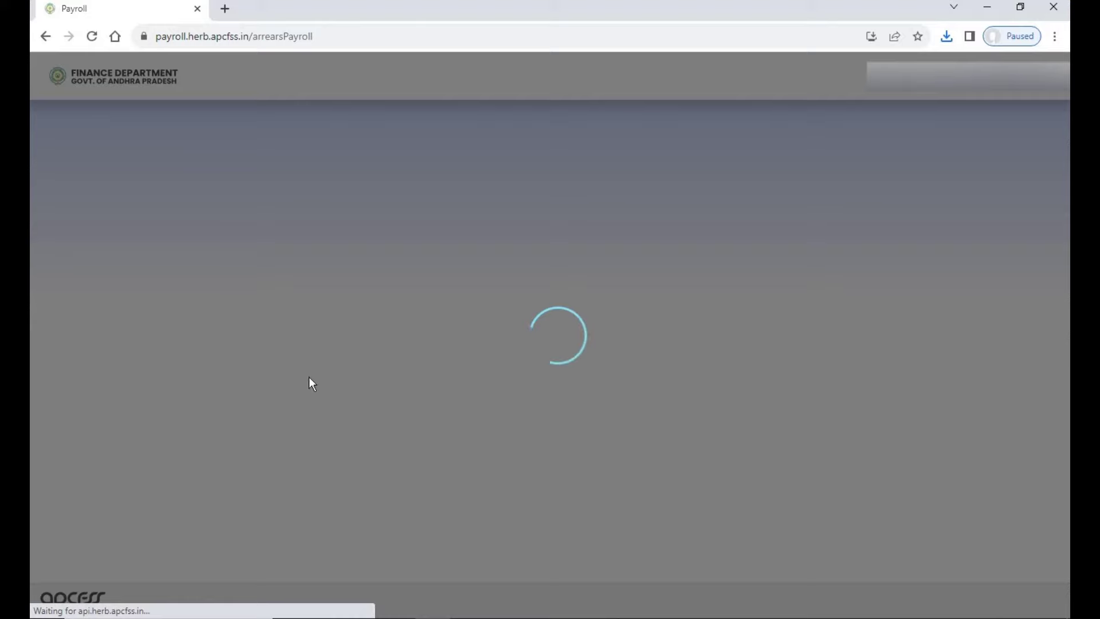